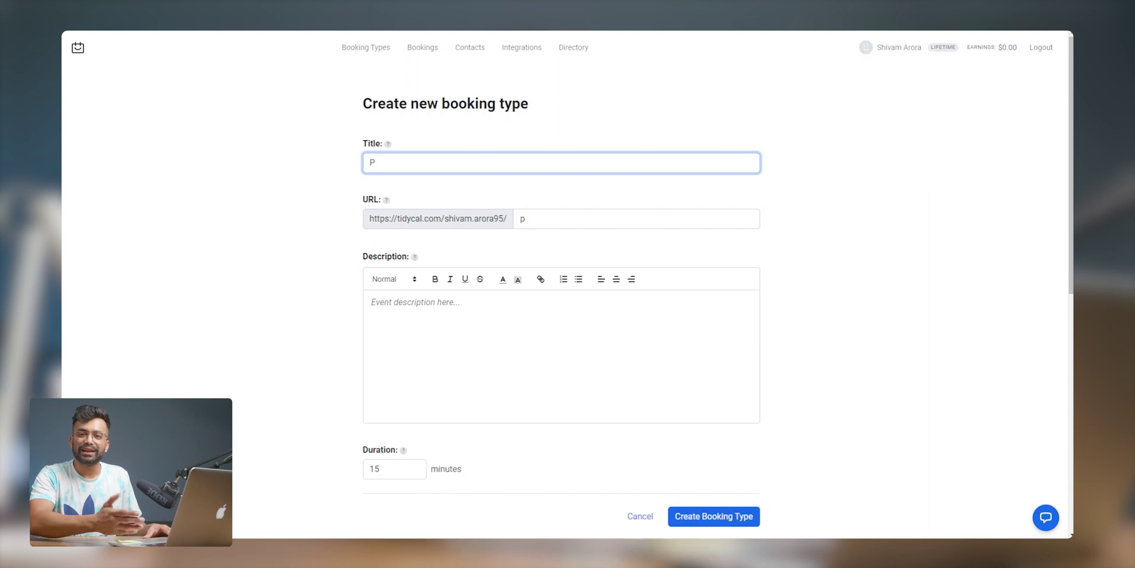
Title it 'Project 1 Team Meeting', describe it as 'Let's discuss about the project 1 today!', set 40 minutes.
type("roject 1")
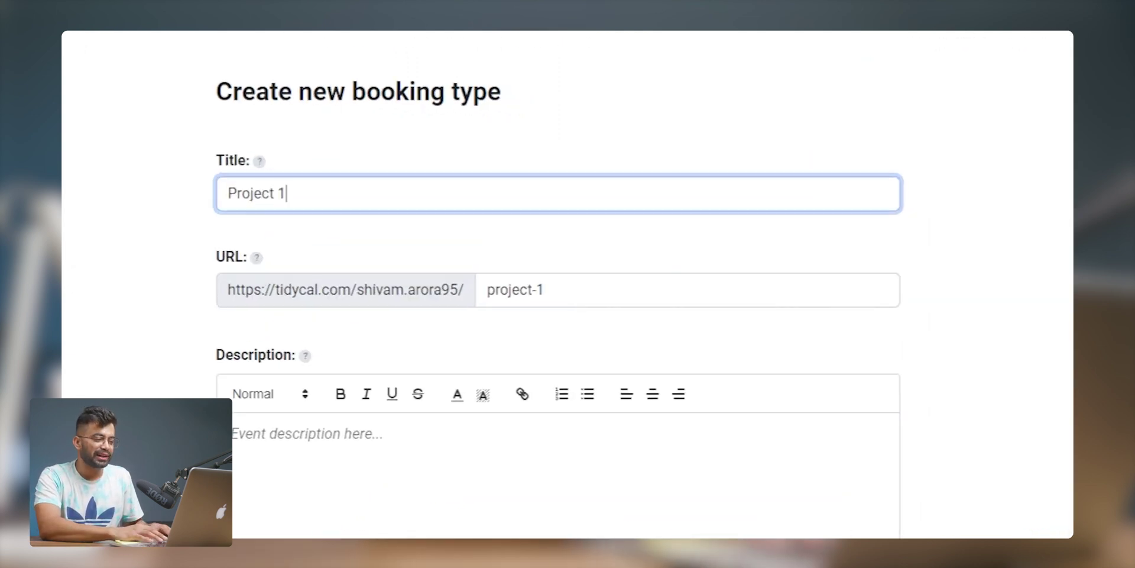
type(" Team")
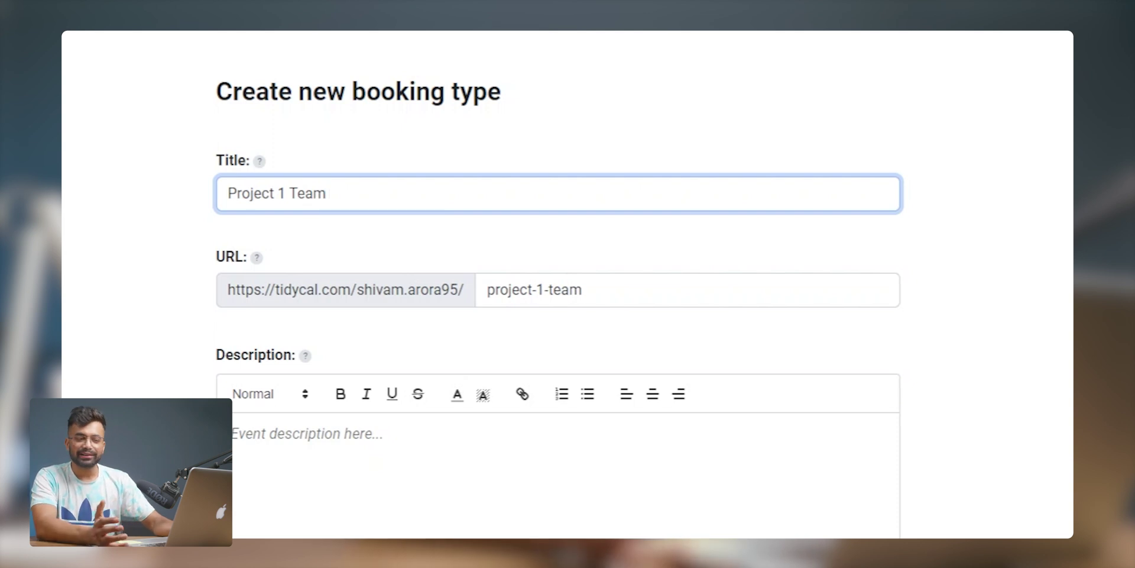
type(" Meeting")
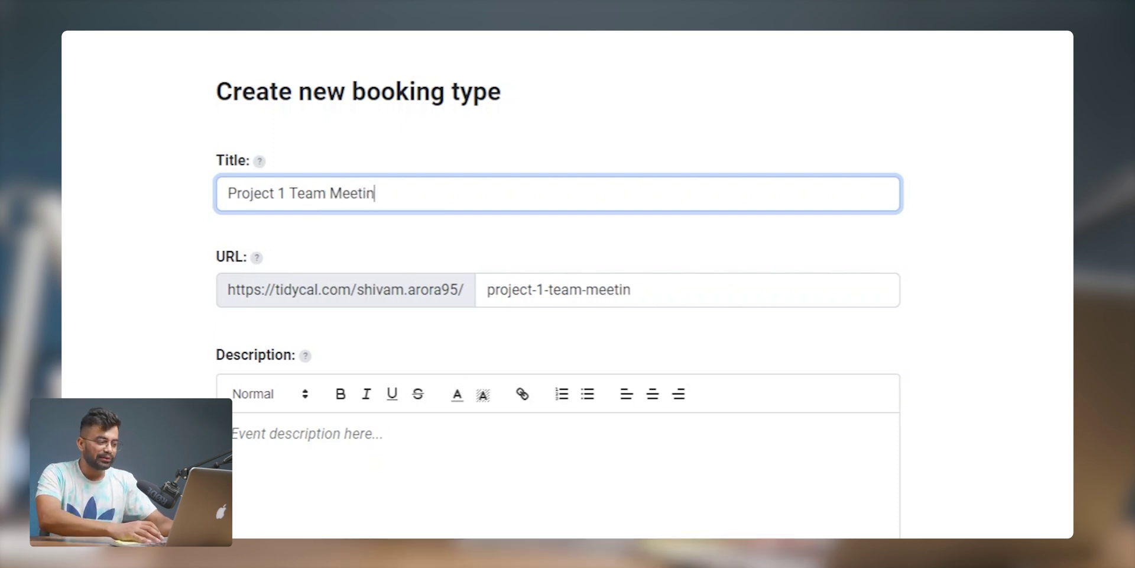
left_click(237, 433)
type("Let's discuss about the")
scroll(620, 321, "down", 4)
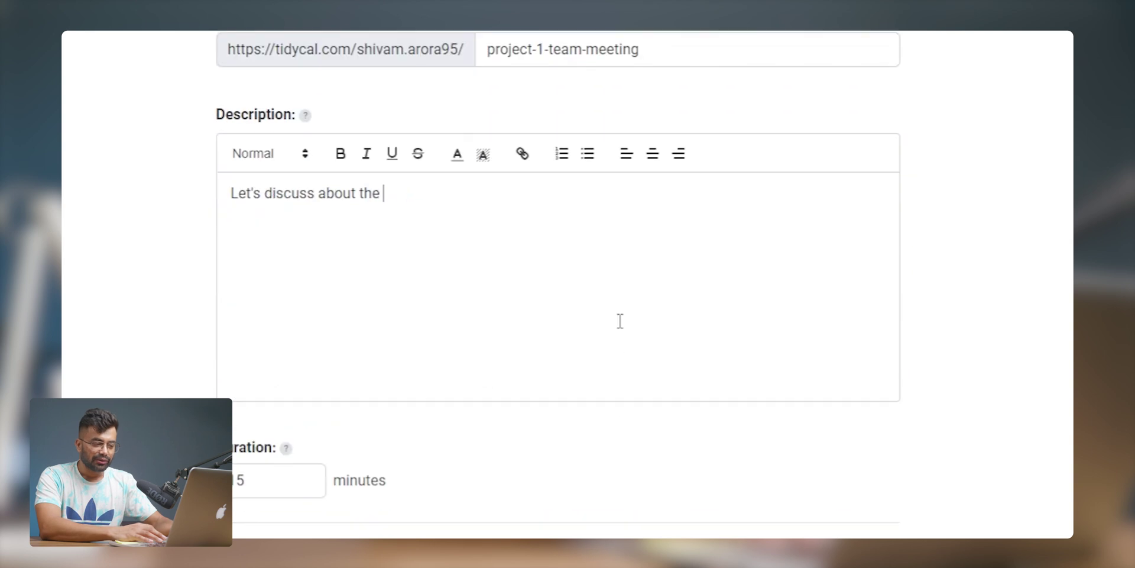
type("!")
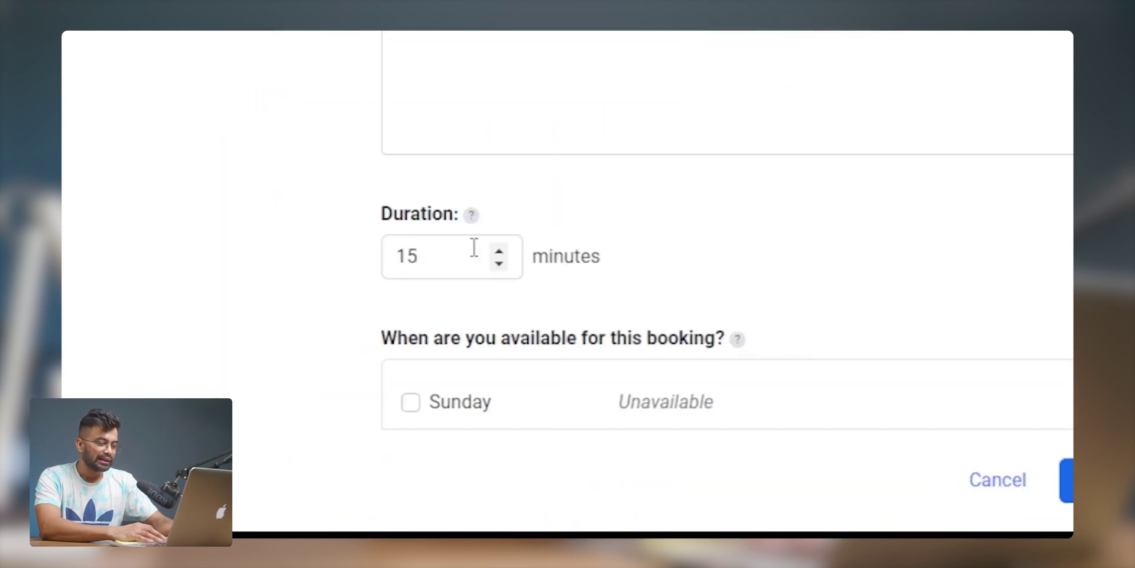
left_click(289, 473)
type("40")
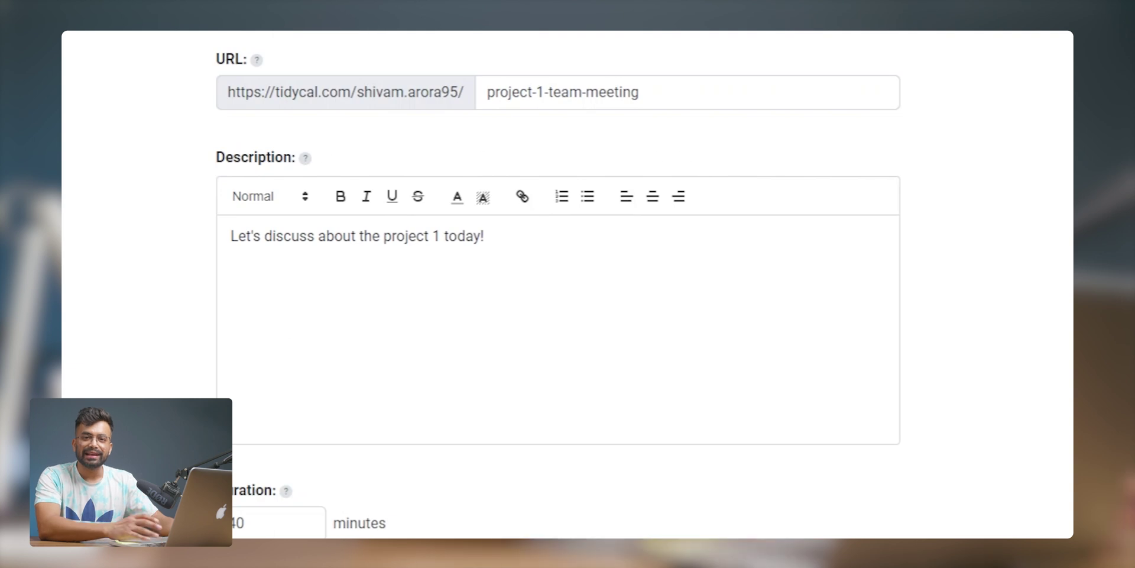
scroll(558, 295, "down", 10)
Set Monday's end time to 6 PM and toggle Wednesday, Saturday and Friday availability.
left_click(585, 153)
type("6")
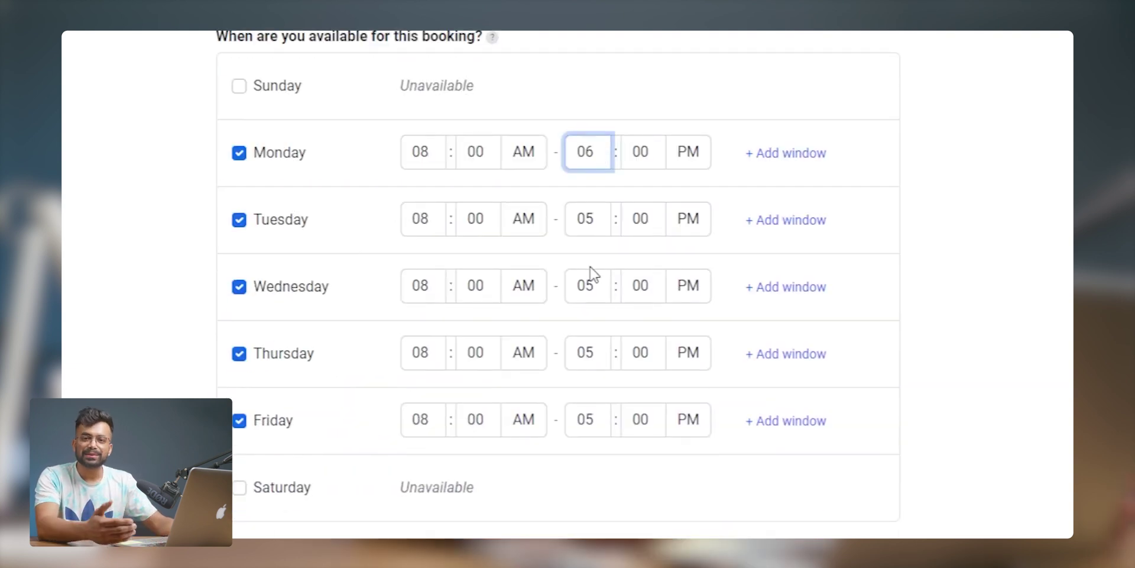
left_click(239, 286)
left_click(238, 487)
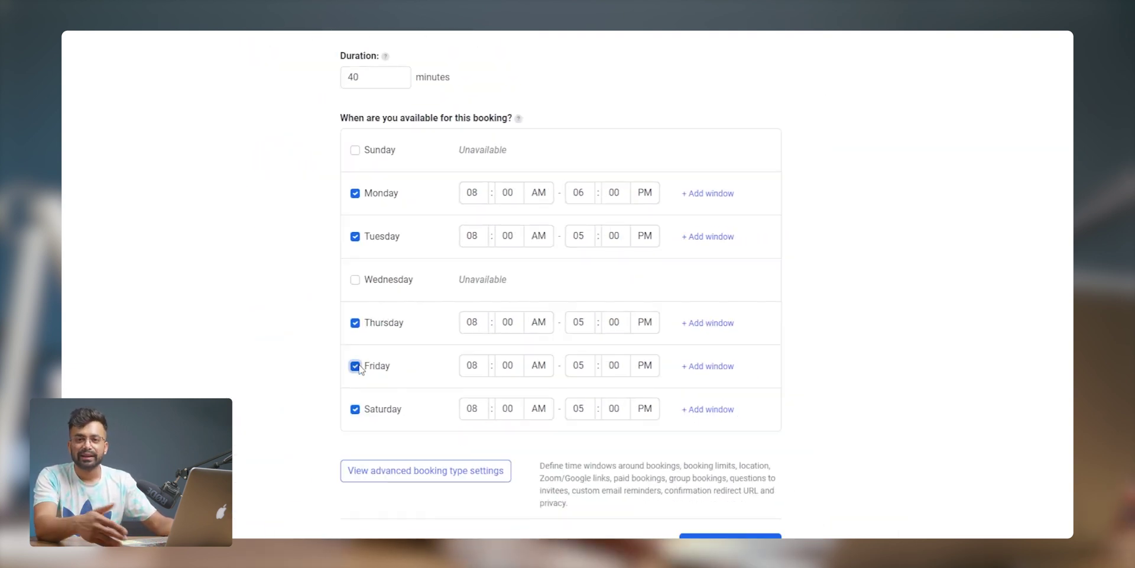
left_click(356, 366)
Add Monday windows of 9–10 AM and 3–4 PM, then show the advanced booking settings.
left_click(709, 193)
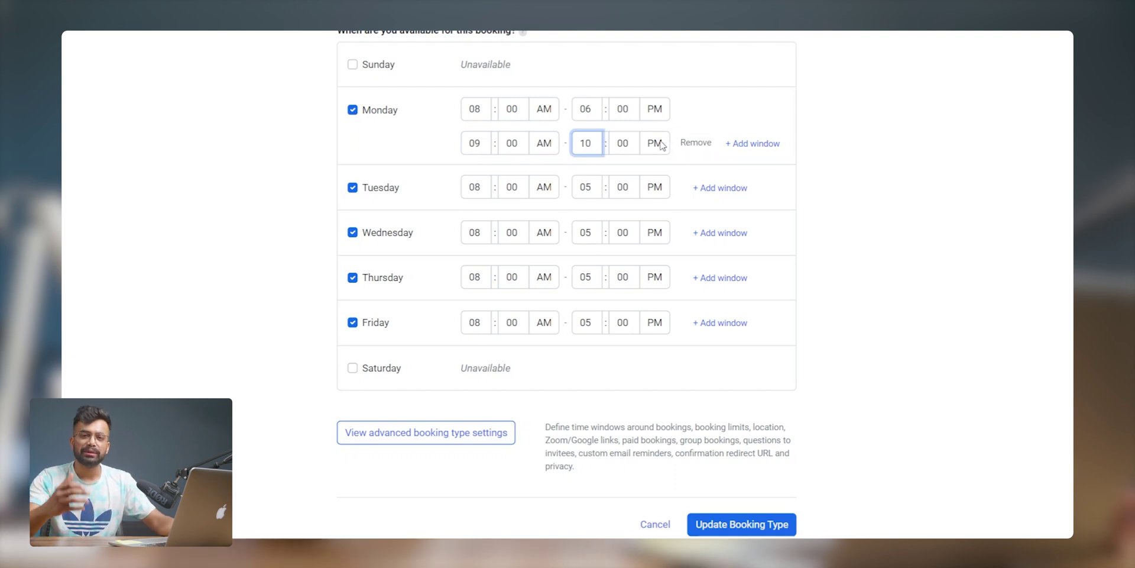
key("a")
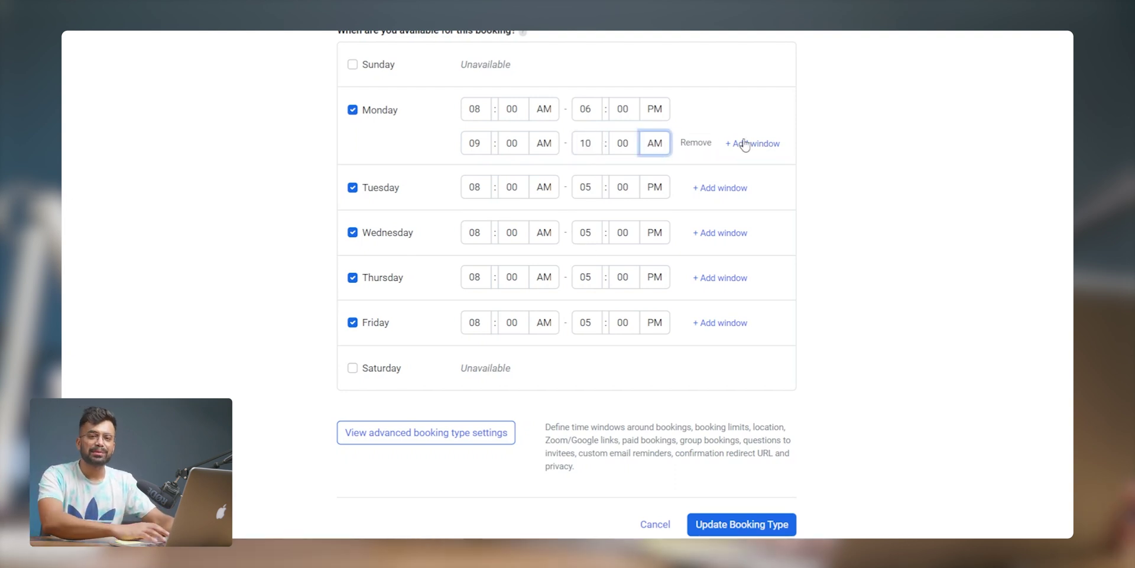
left_click(745, 143)
left_click(482, 181)
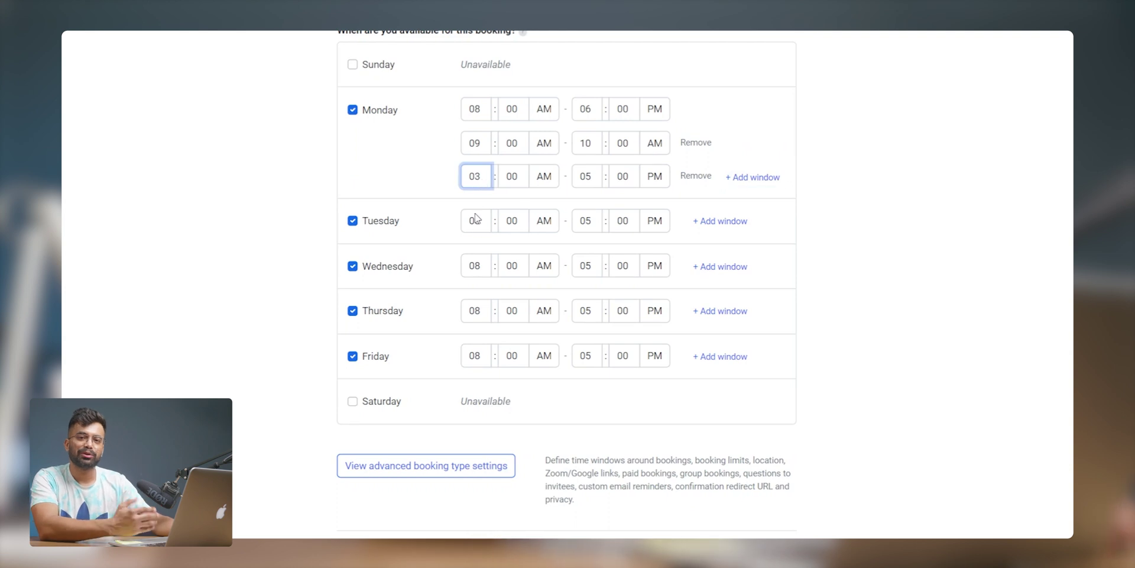
key("p")
key("Tab")
type("04")
left_click(818, 152)
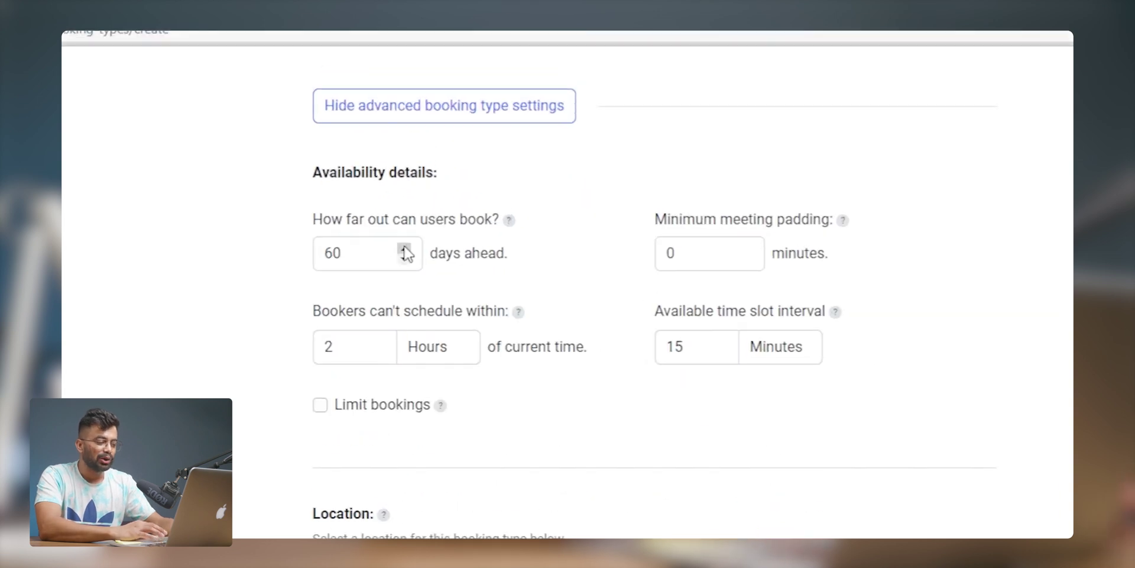
Allow booking up to 45 days ahead with 20 minutes of minimum meeting padding.
left_click(388, 248)
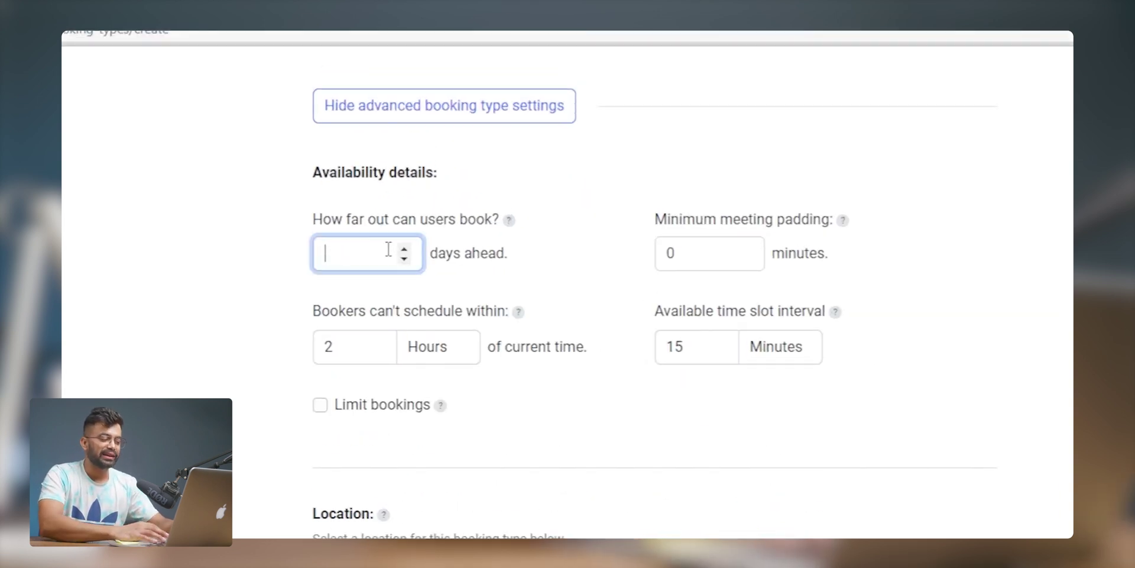
type("45")
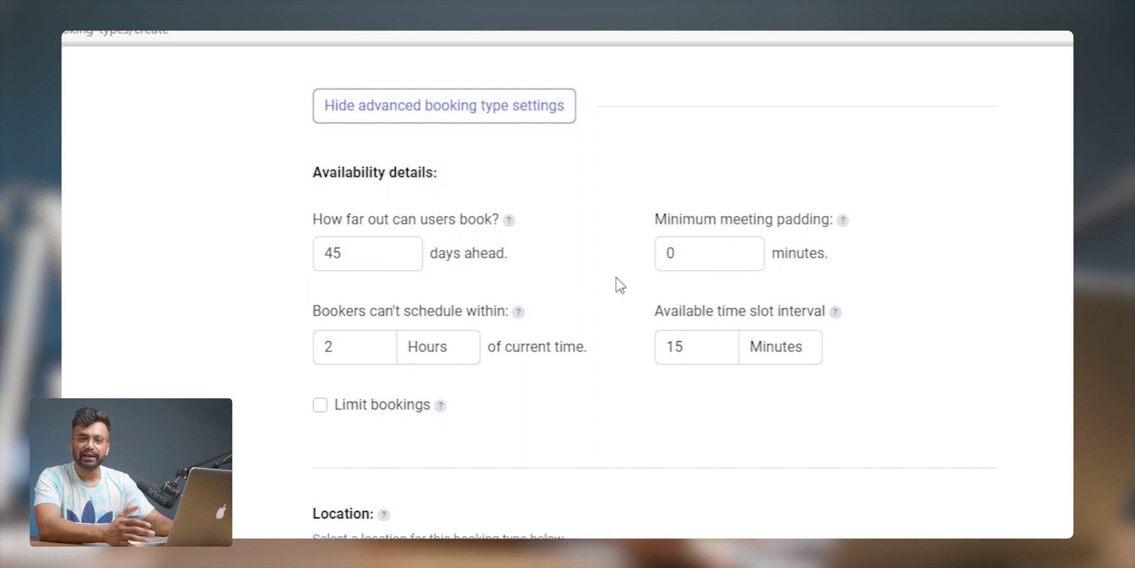
left_click(726, 258)
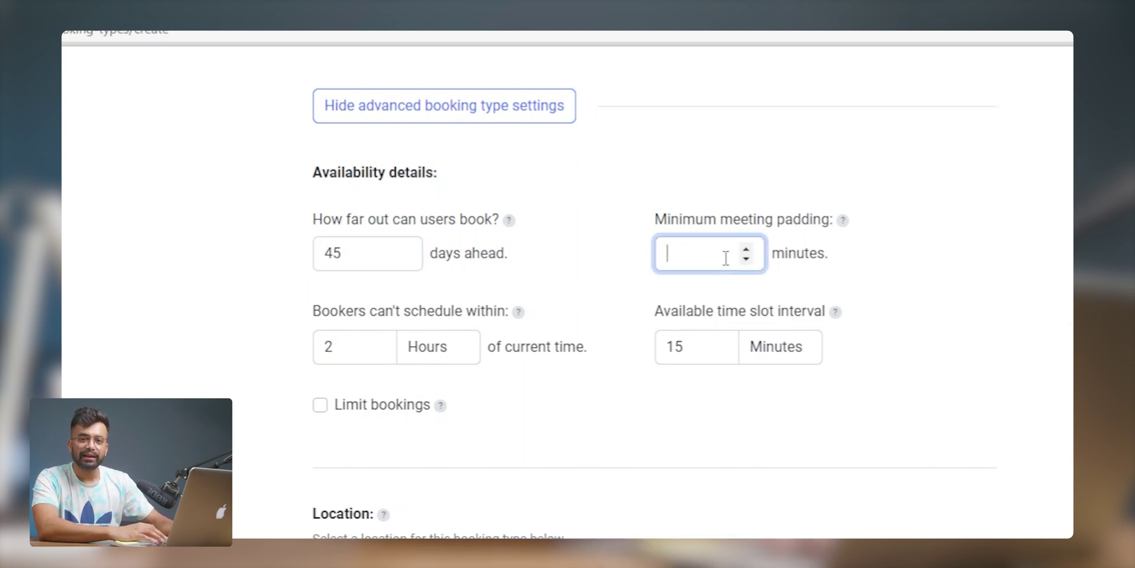
type("30")
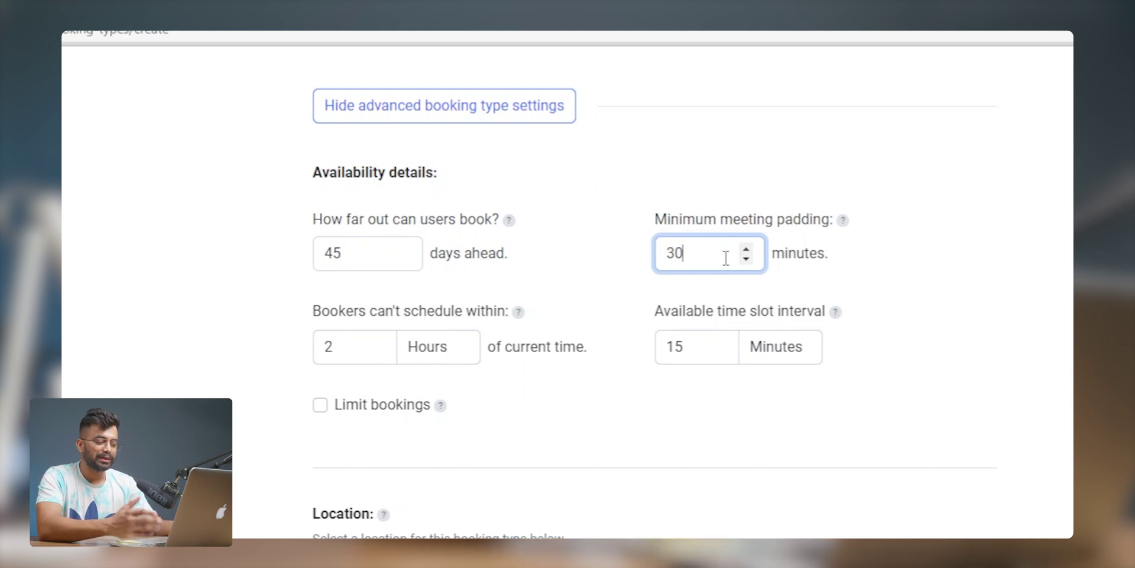
key("BackSpace")
key("BackSpace")
type("20")
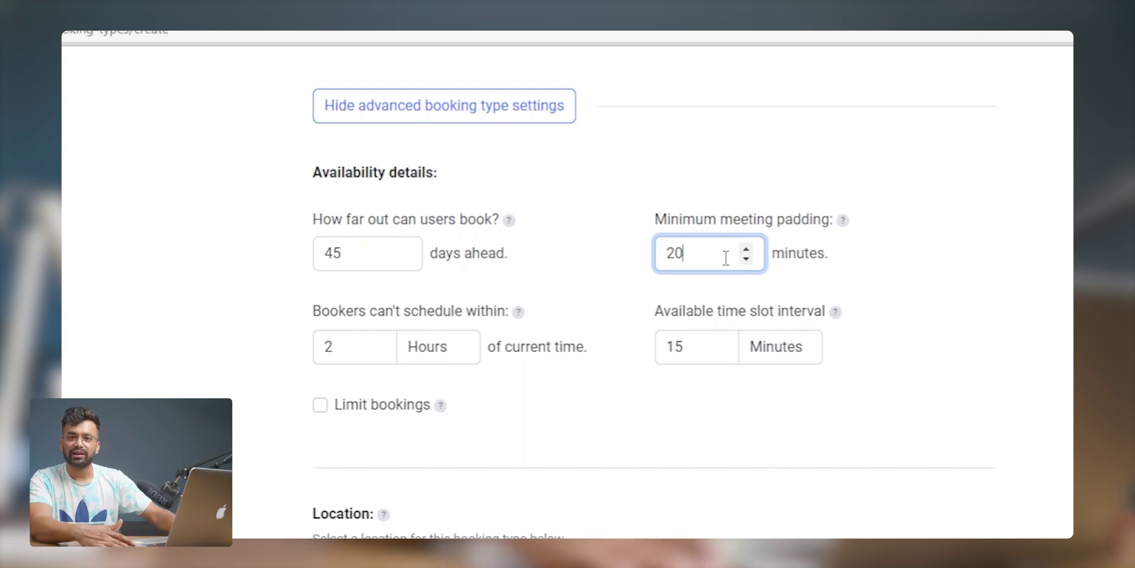
Adjust the minimum notice to 2 hours and the time slot interval to 15 minutes.
left_click(351, 340)
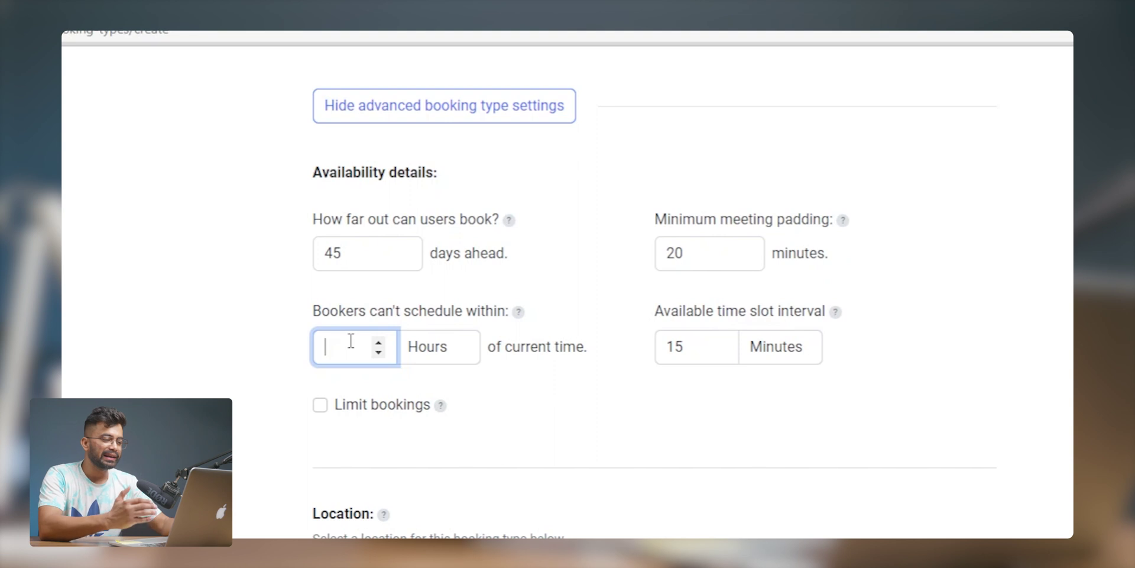
type("2")
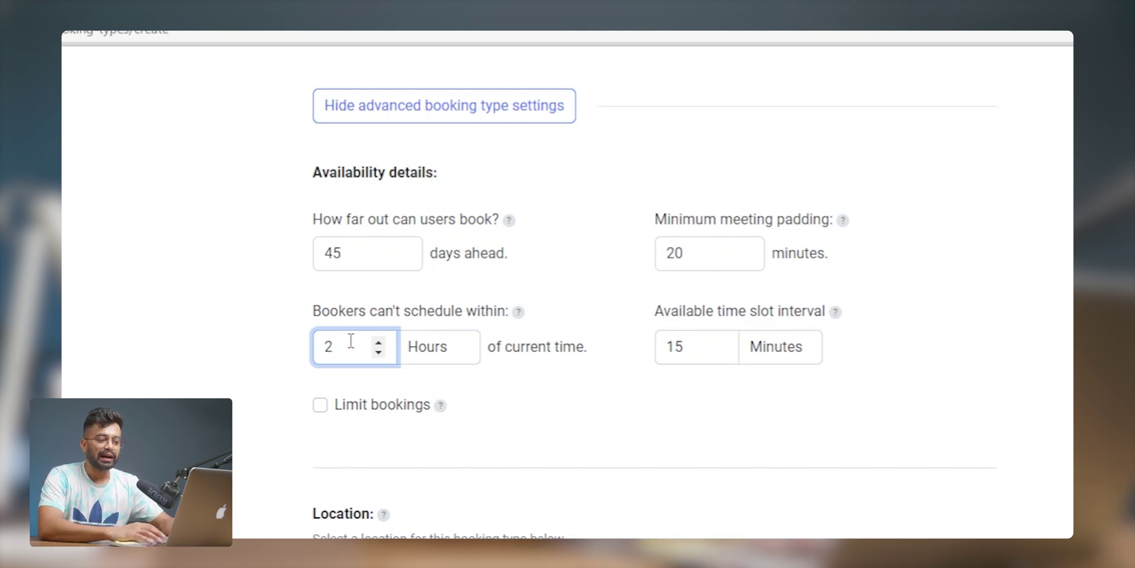
key("BackSpace")
type("1")
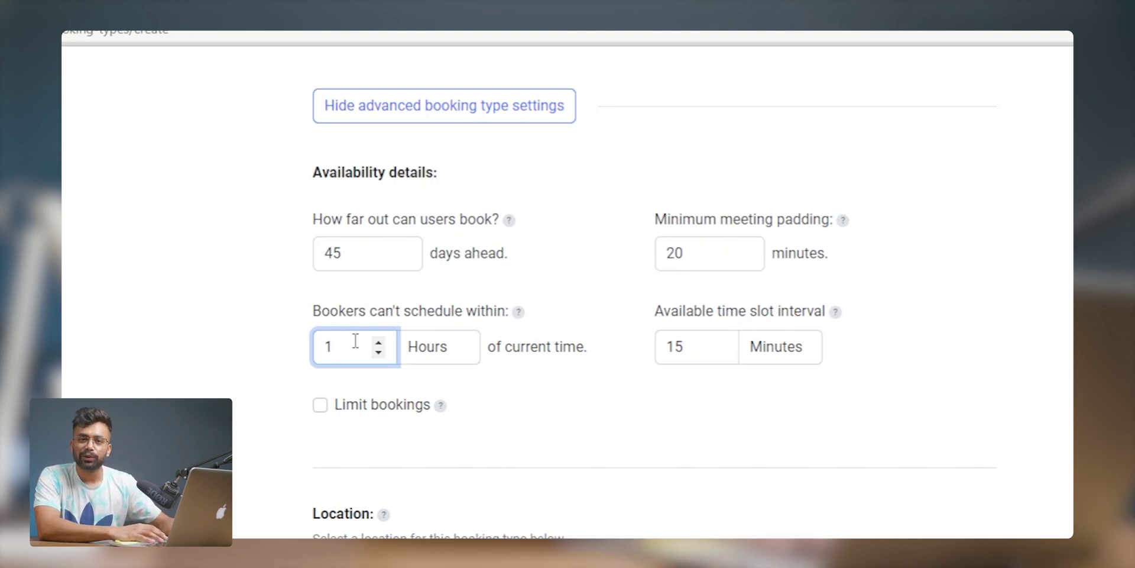
left_click(707, 341)
key("BackSpace")
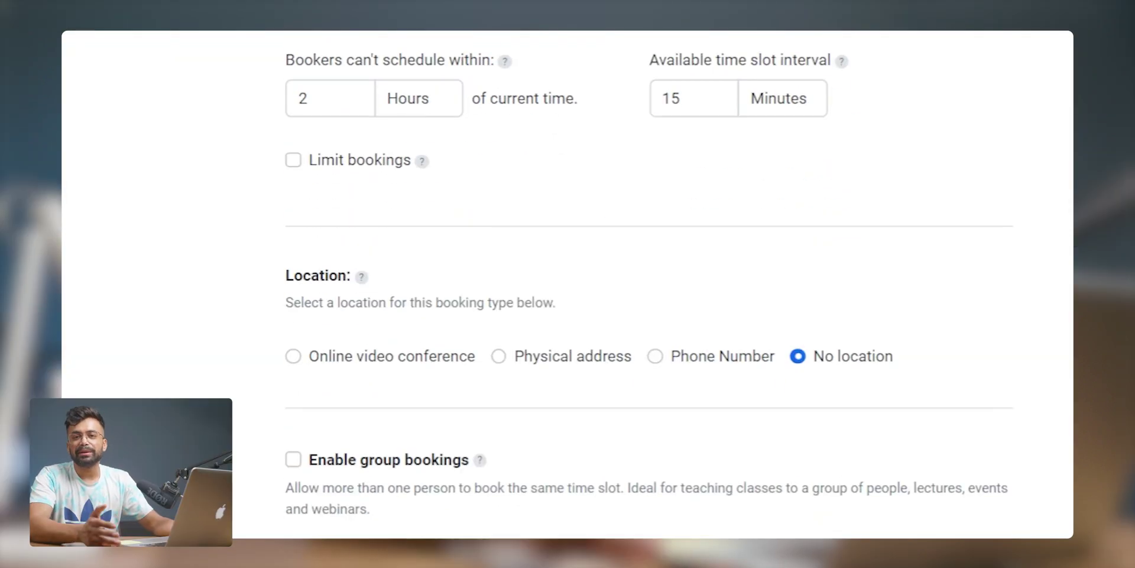
Enable the bookings limit and raise it to 6 bookings per day.
left_click(294, 160)
left_click(347, 188)
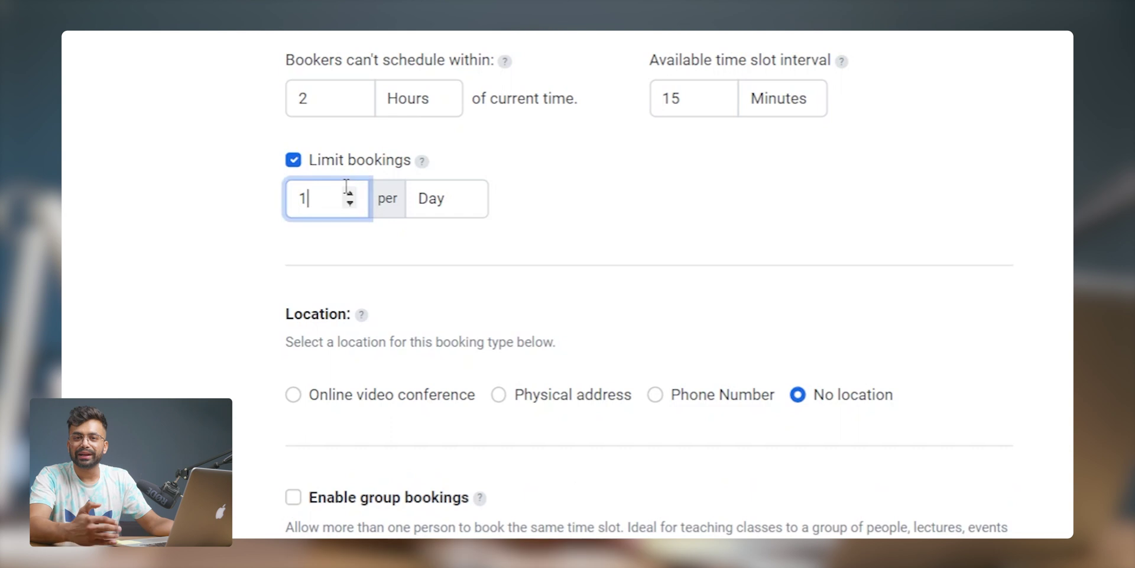
key("ctrl+a")
left_click(349, 191)
left_click(349, 192)
left_click(350, 192)
left_click(349, 192)
left_click(350, 192)
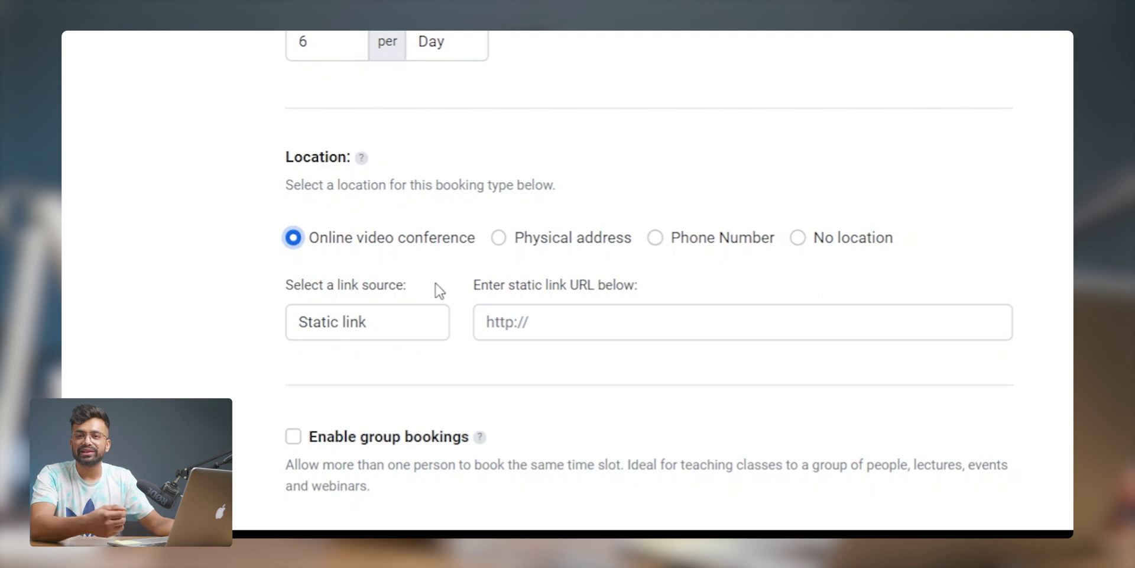
Switch the video link source to Google Meet, then try a pasted physical address as location.
left_click(559, 318)
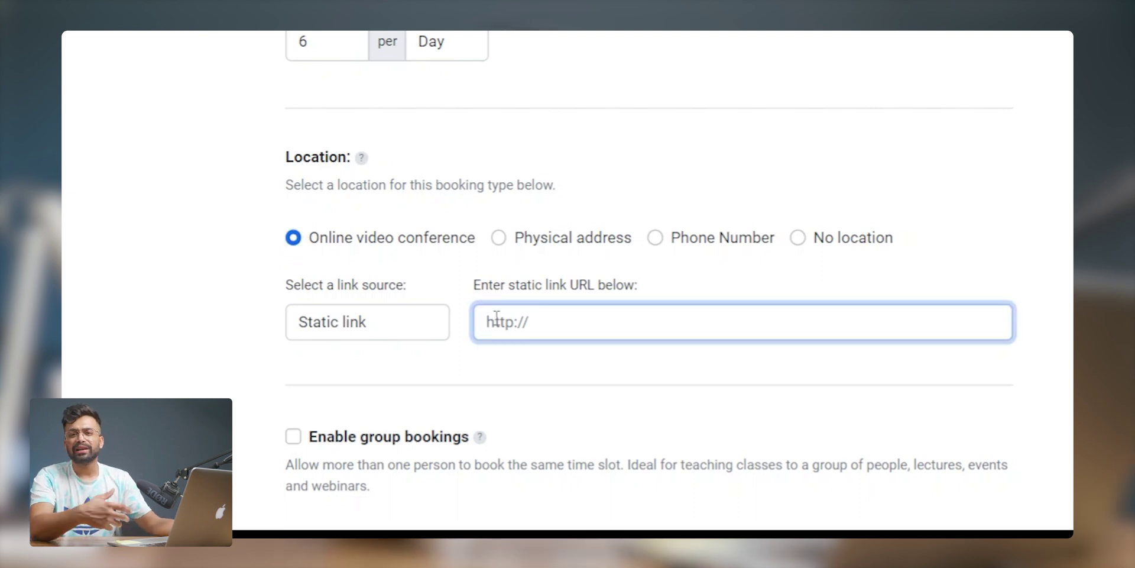
left_click(422, 325)
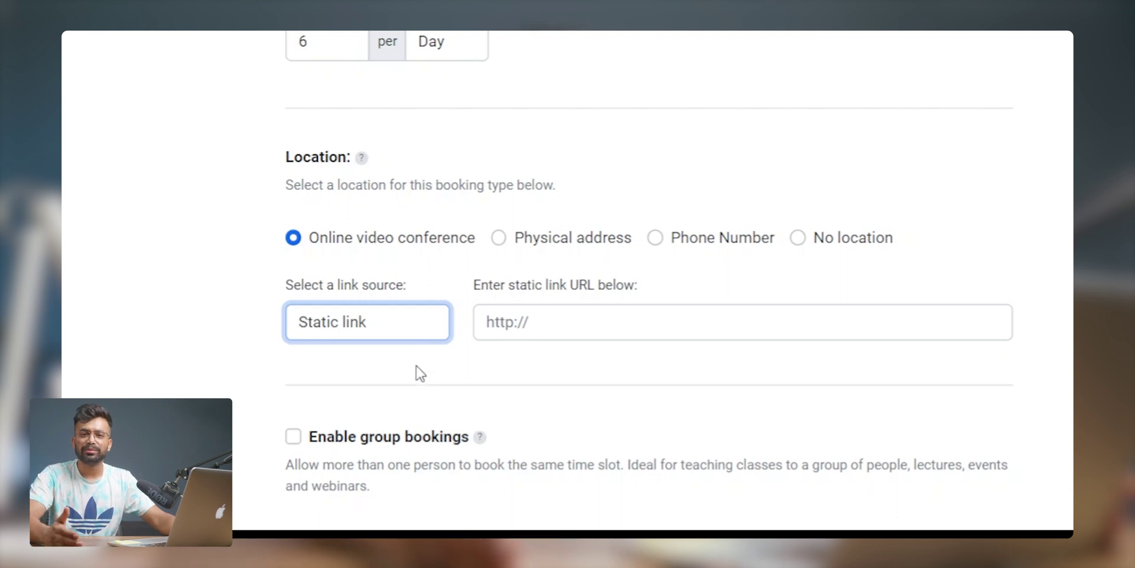
key("g")
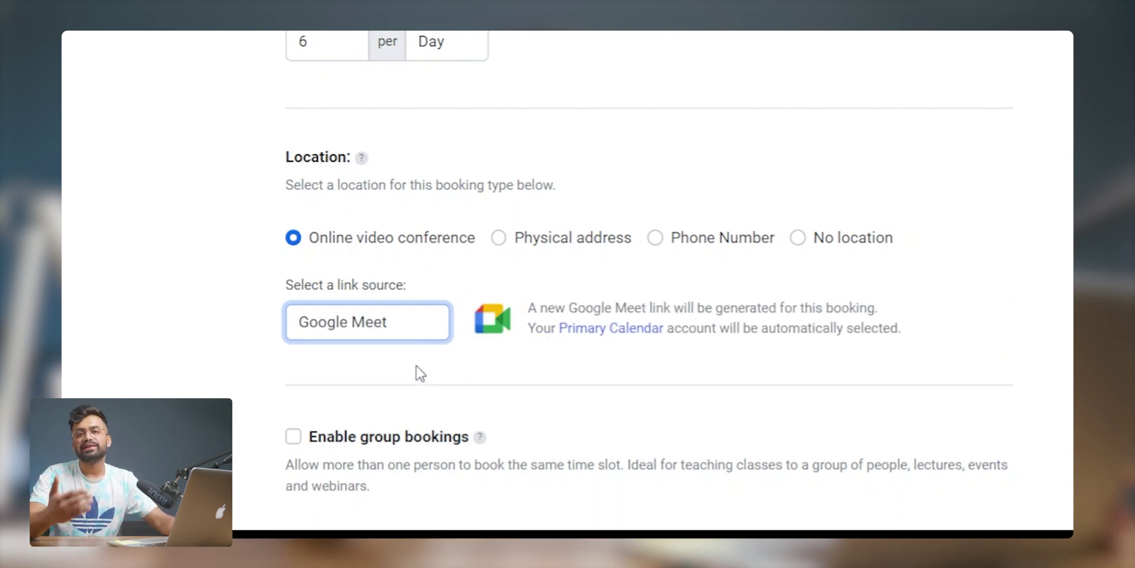
left_click(498, 238)
left_click(488, 329)
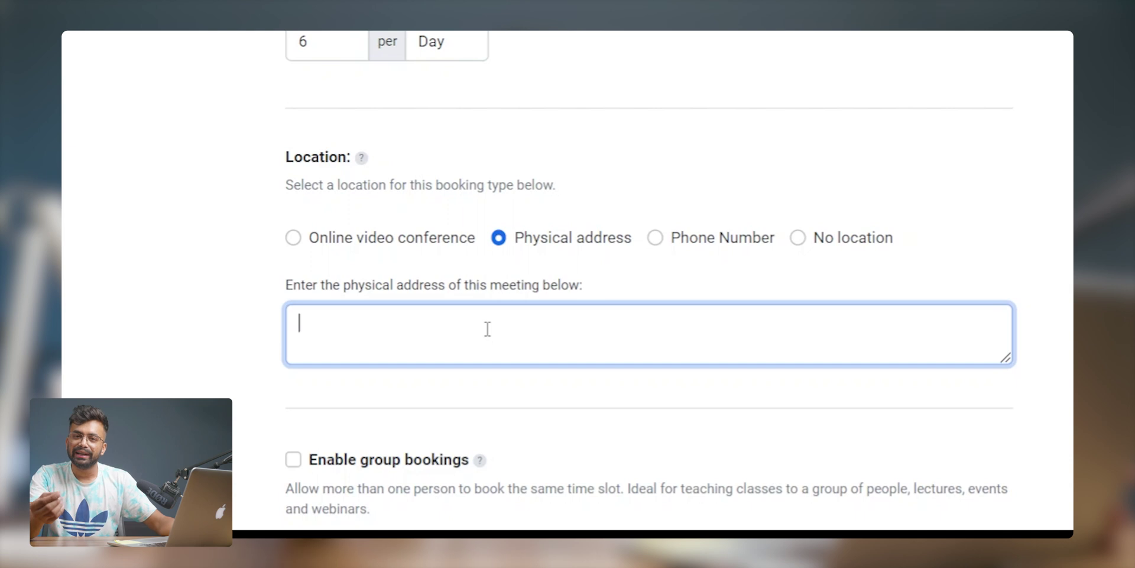
key("ctrl+v")
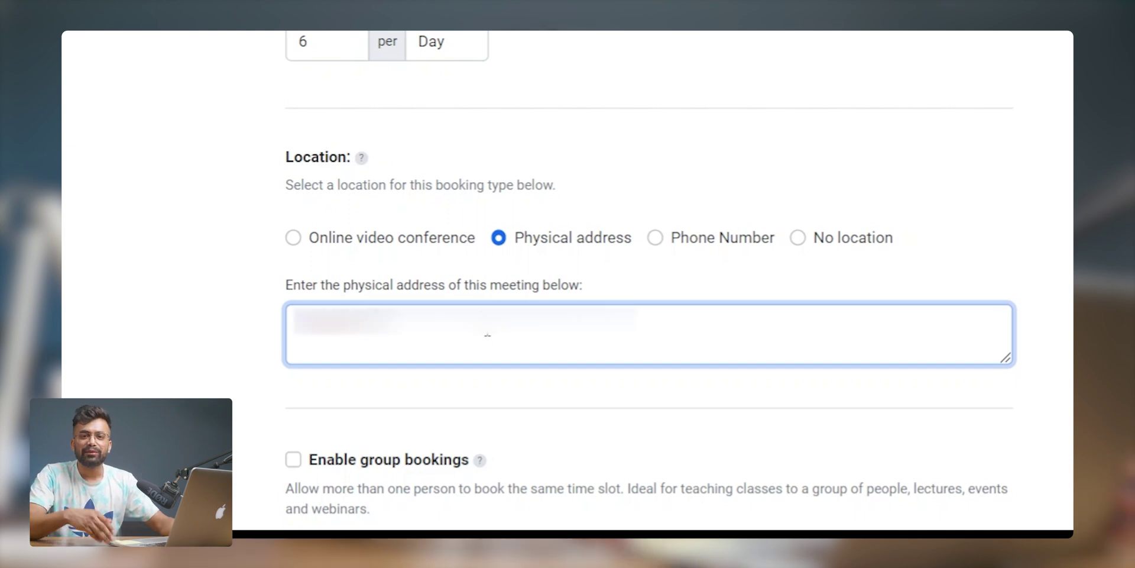
left_click(560, 393)
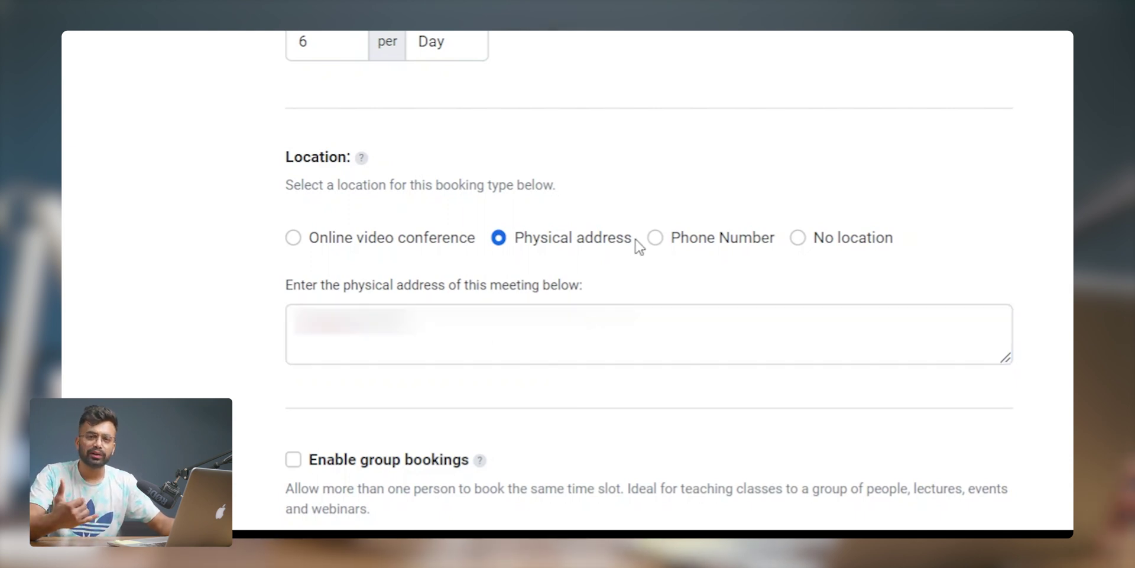
Try Phone Number, settle on No location, and turn on group bookings.
left_click(655, 237)
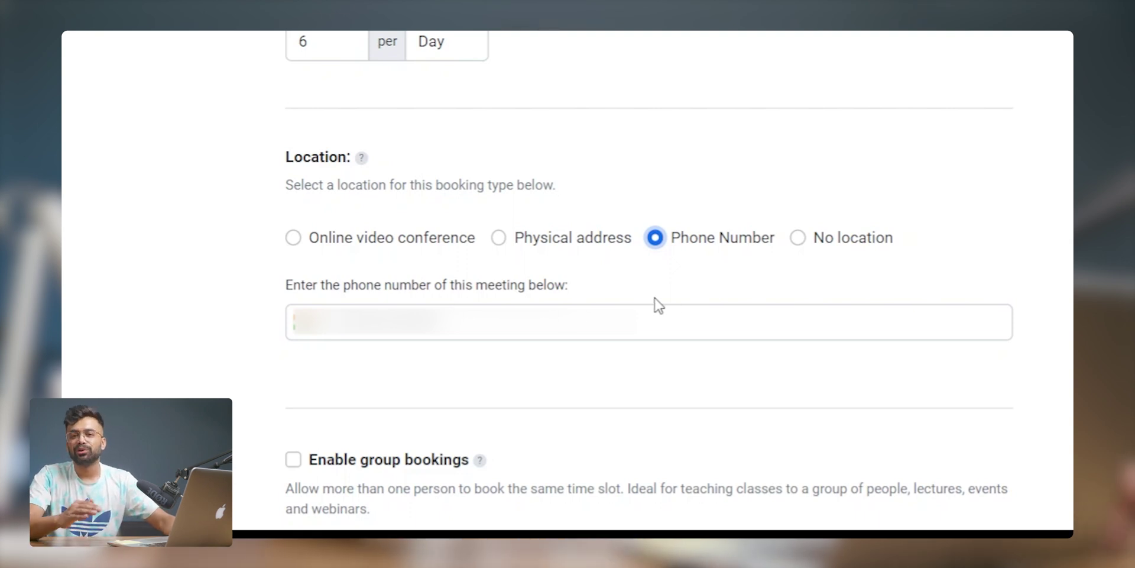
left_click(800, 242)
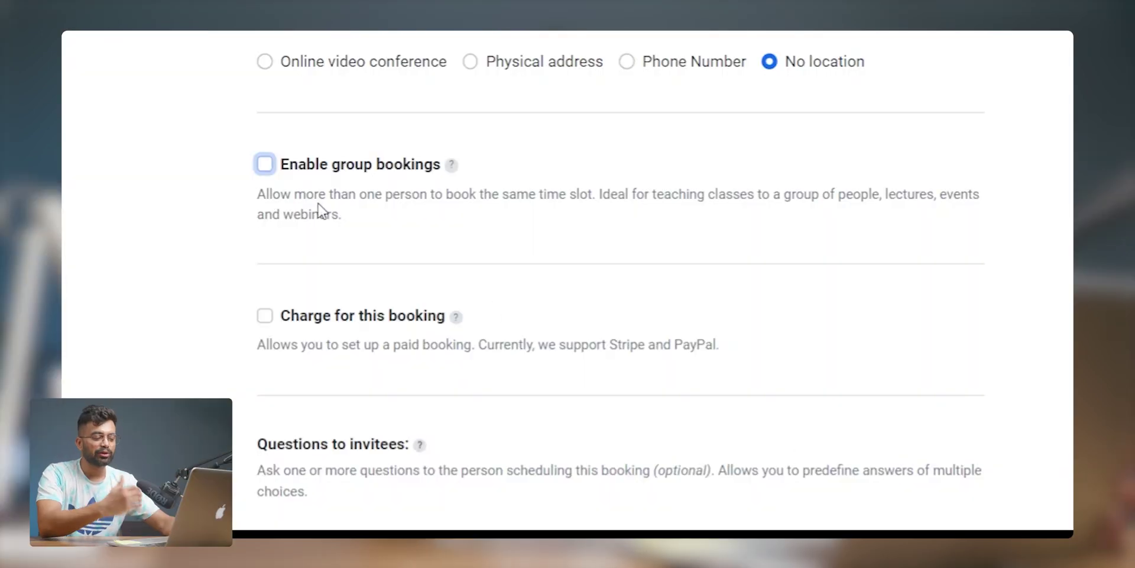
left_click(264, 164)
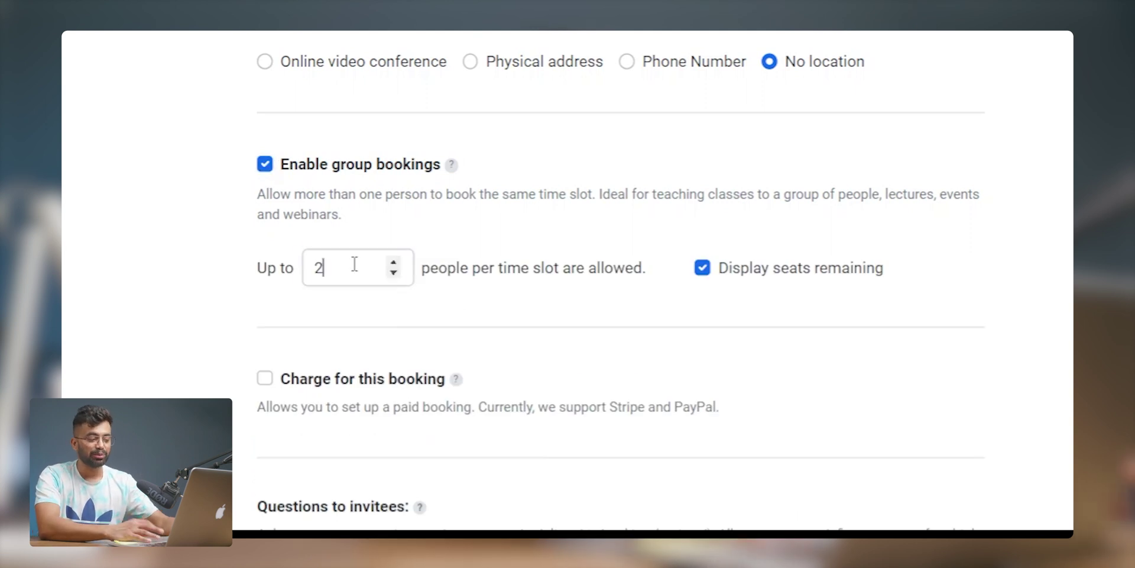
Set the group booking limit to 3 people per slot.
left_click(393, 262)
left_click(393, 262)
left_click(394, 262)
left_click(393, 272)
left_click(393, 273)
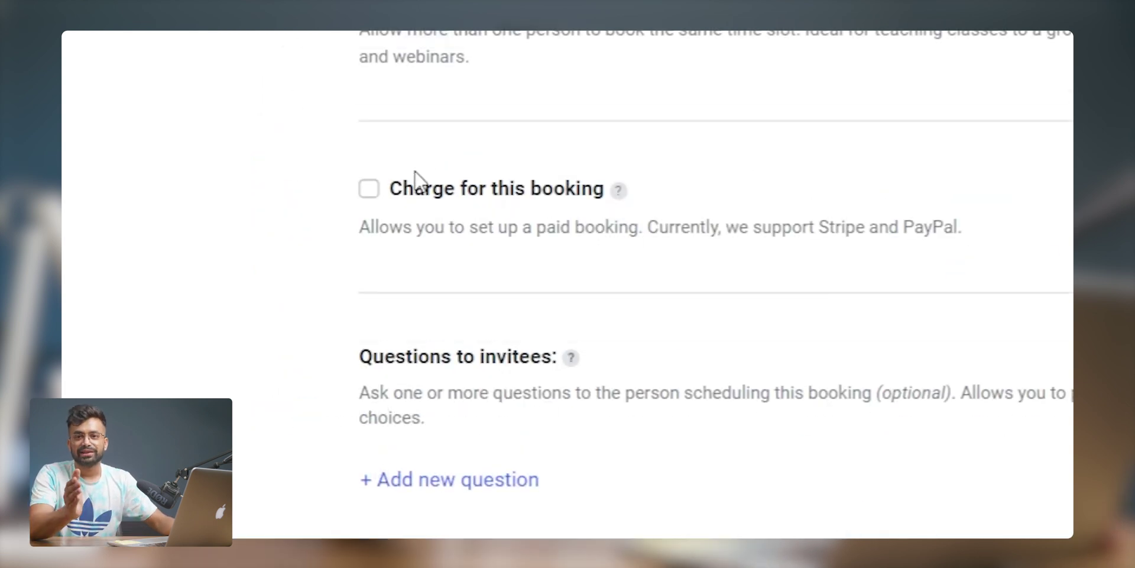
Charge $1.05 for the booking and choose TidyCal as the payment platform.
left_click(368, 189)
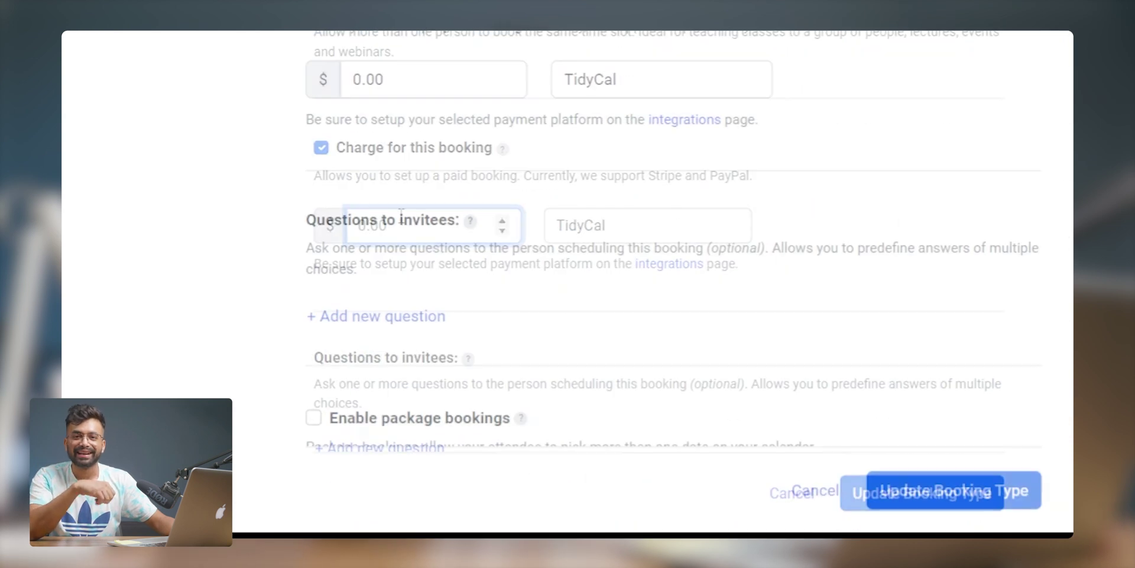
type("1")
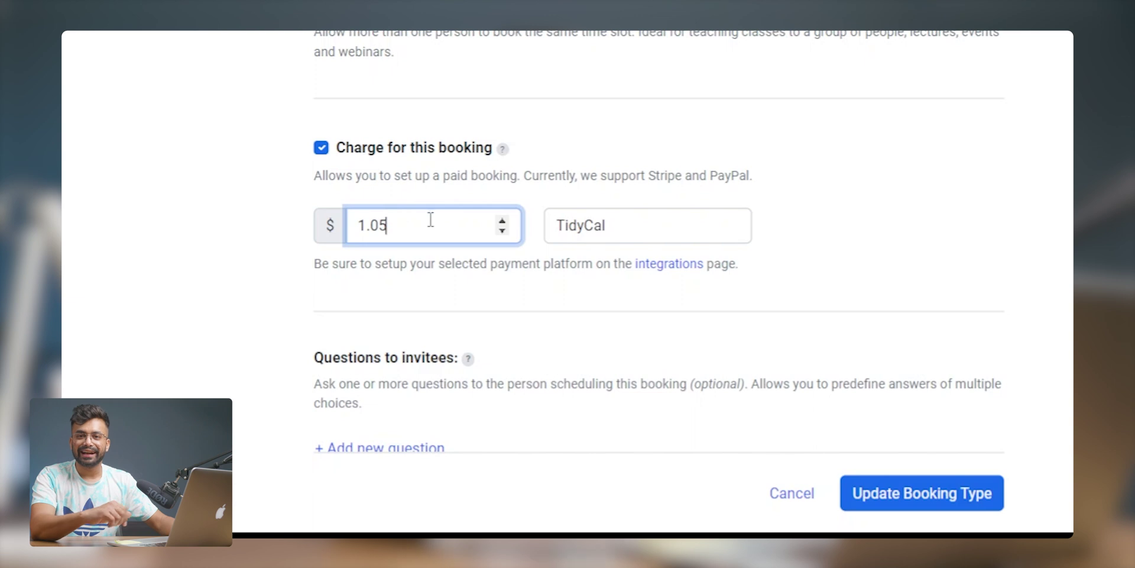
left_click(663, 236)
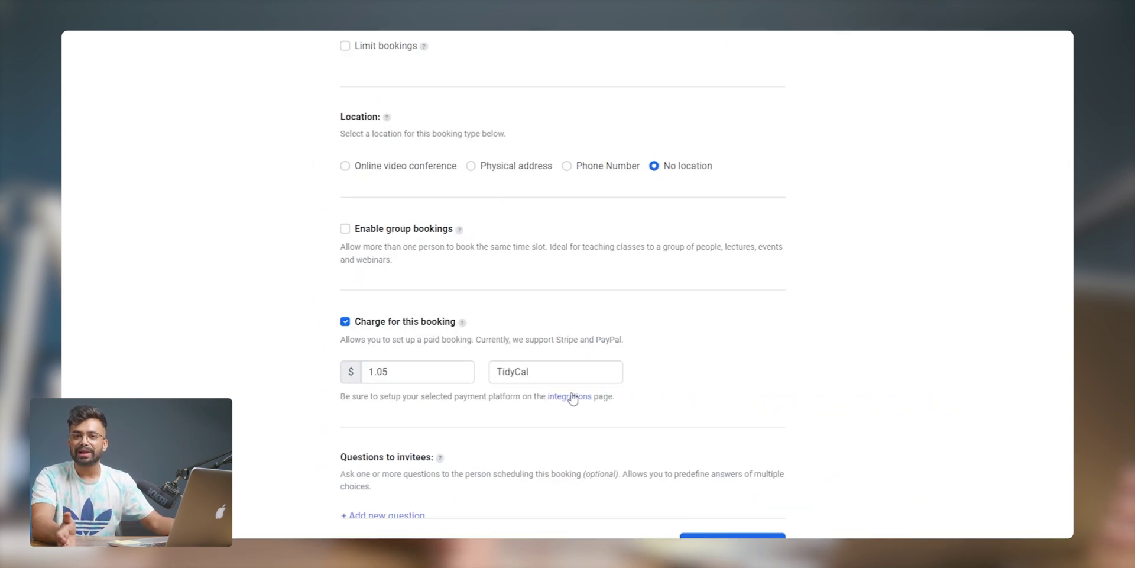
left_click(668, 263)
scroll(572, 384, "down", 10)
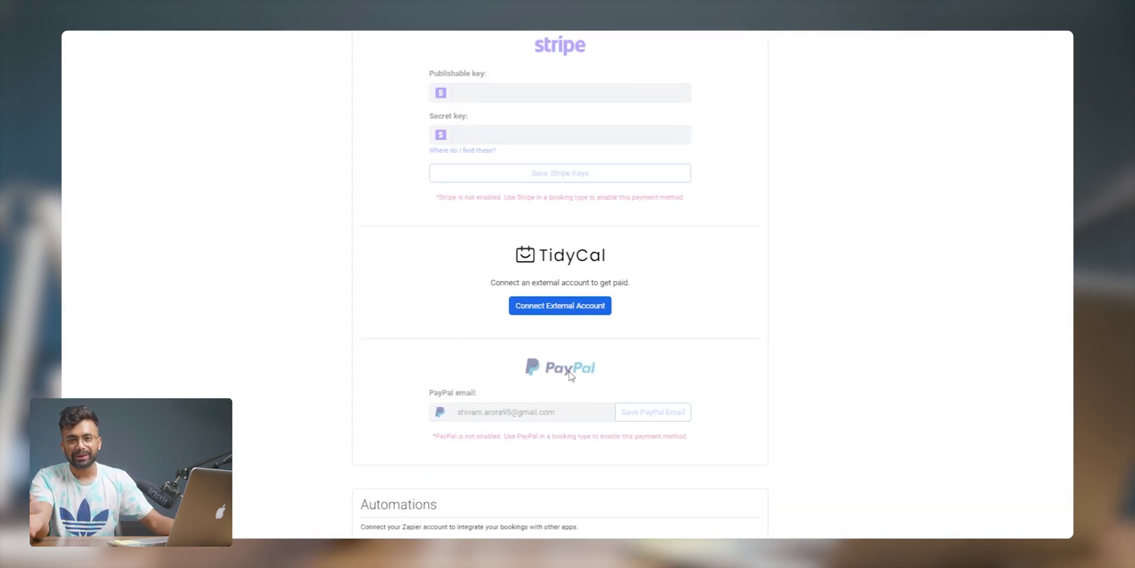
scroll(571, 376, "up", 3)
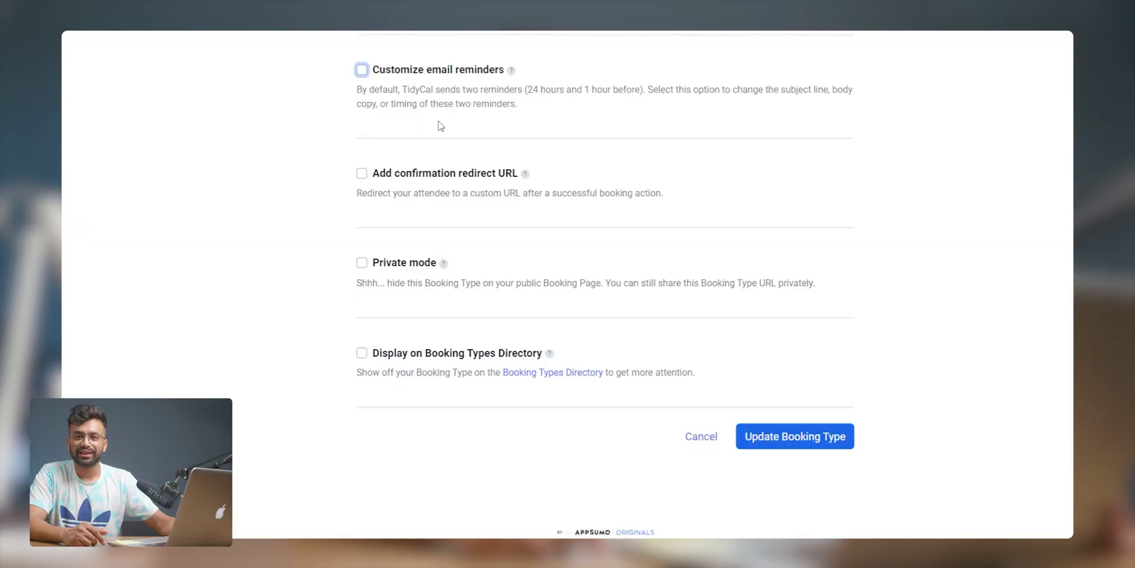
Turn on customized email reminders and set the first reminder's hours before booking.
left_click(361, 70)
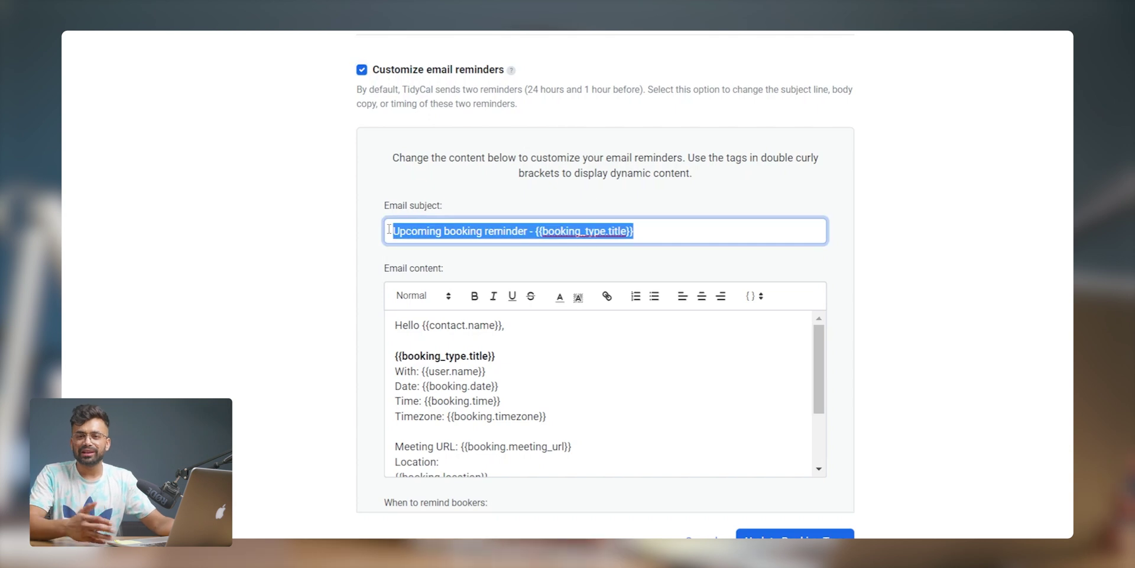
left_click_drag(395, 327, 534, 500)
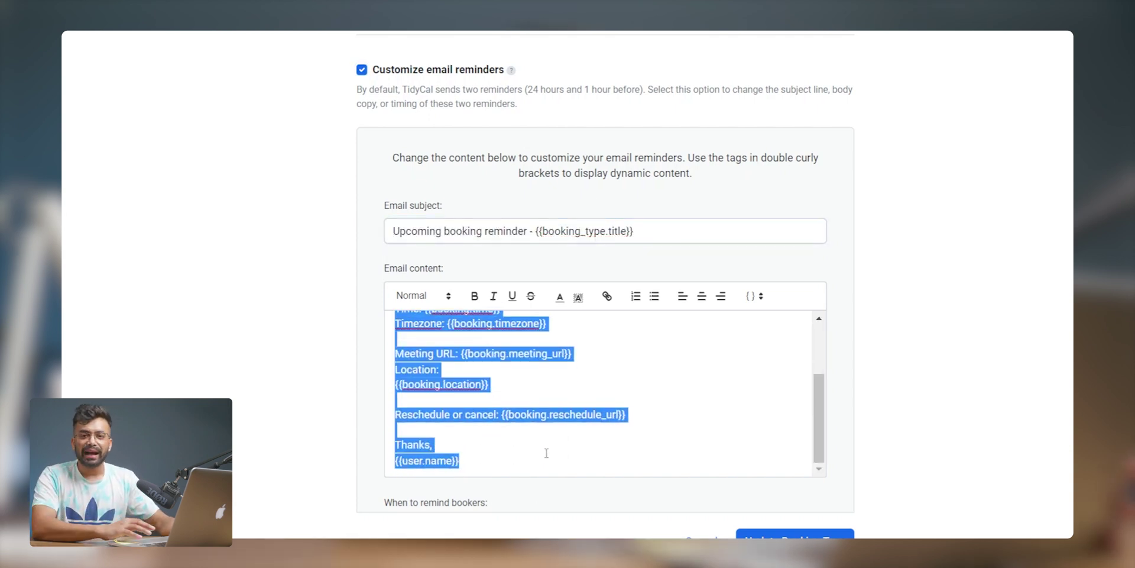
left_click(546, 452)
scroll(882, 354, "down", 3)
left_click(436, 353)
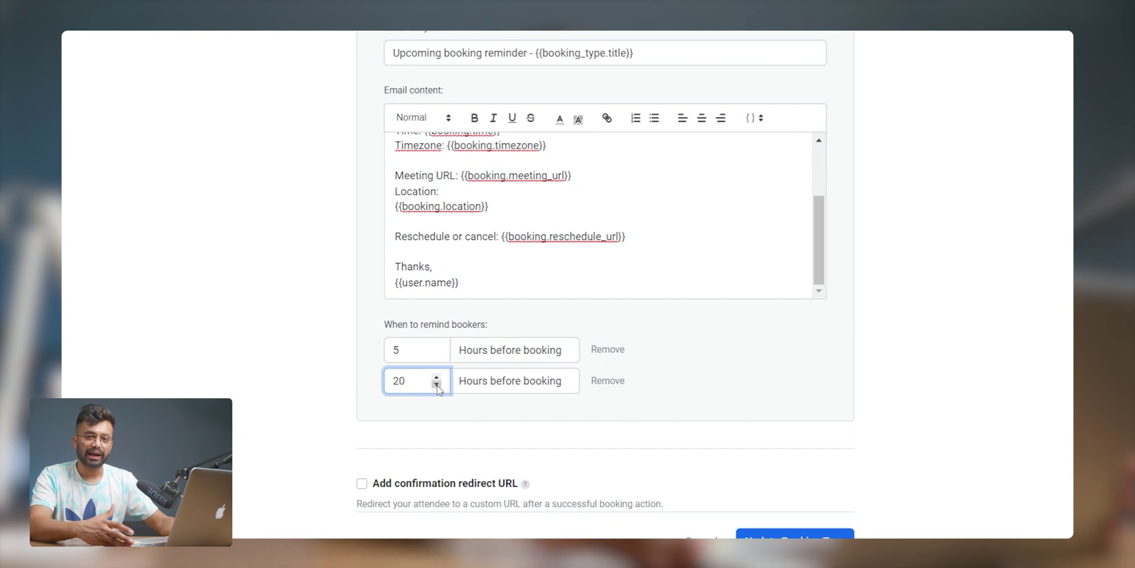
scroll(437, 389, "down", 4)
Paste the upGrad projects page as redirect URL, and enable private mode and directory listing.
key("Tab")
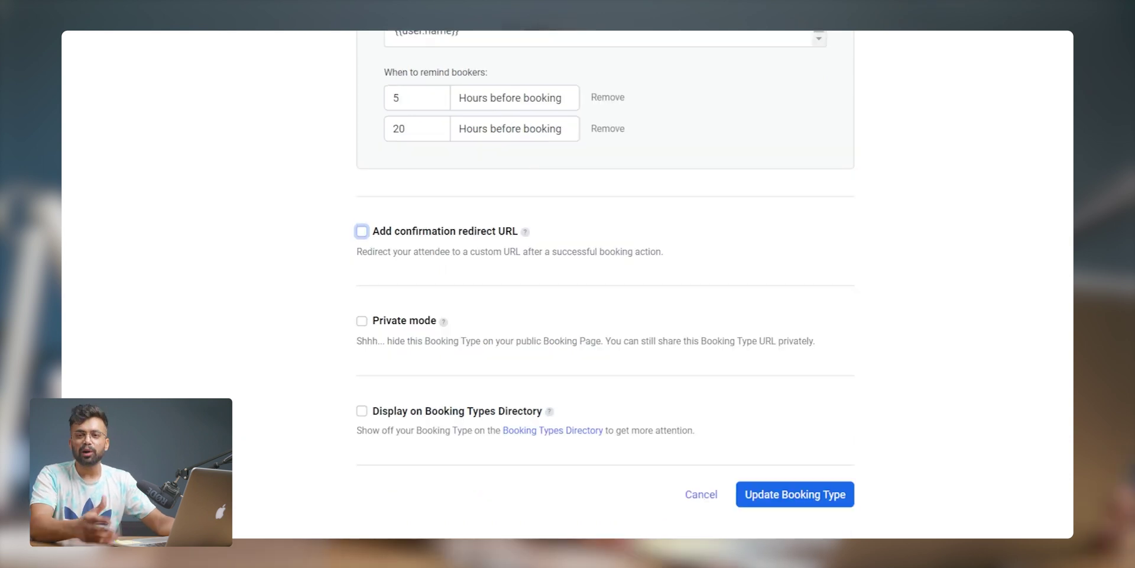
left_click(364, 236)
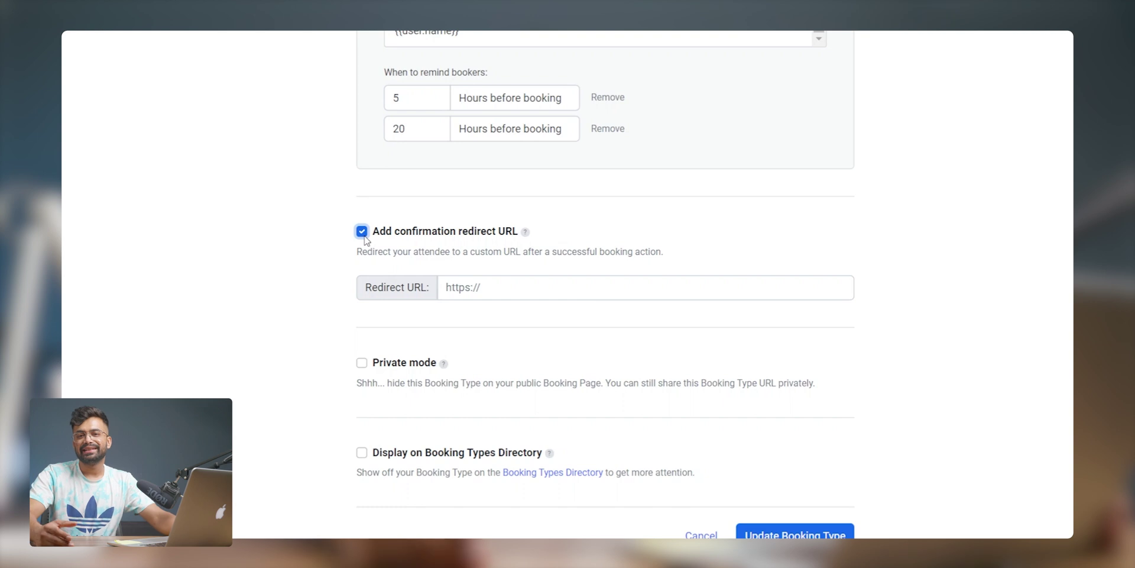
left_click(478, 293)
type("https://www.upgrad.com/blog/final-year-projects-ideas-topics/")
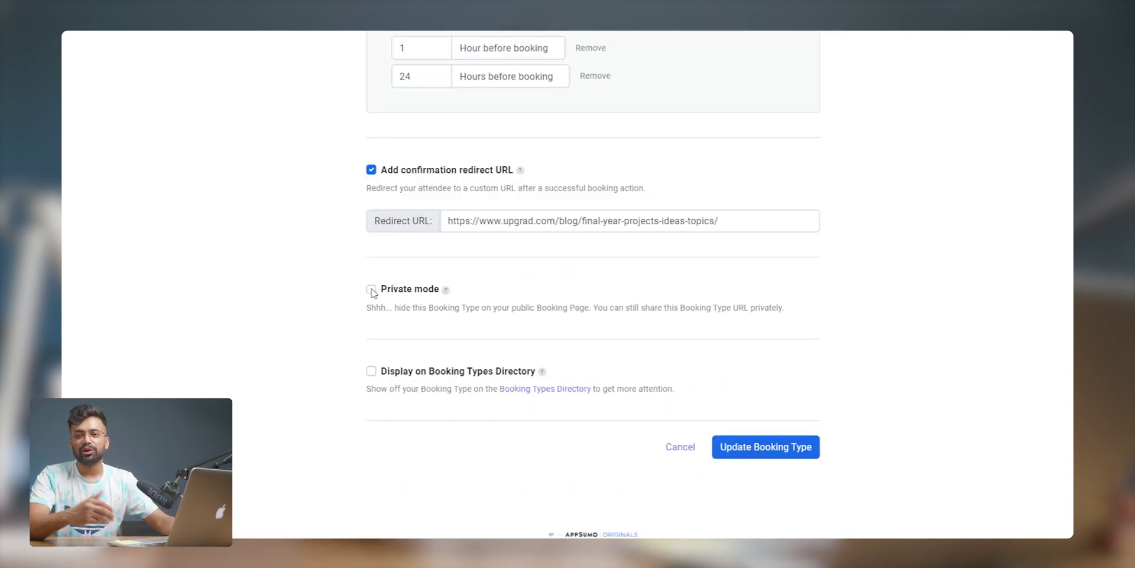
left_click(371, 289)
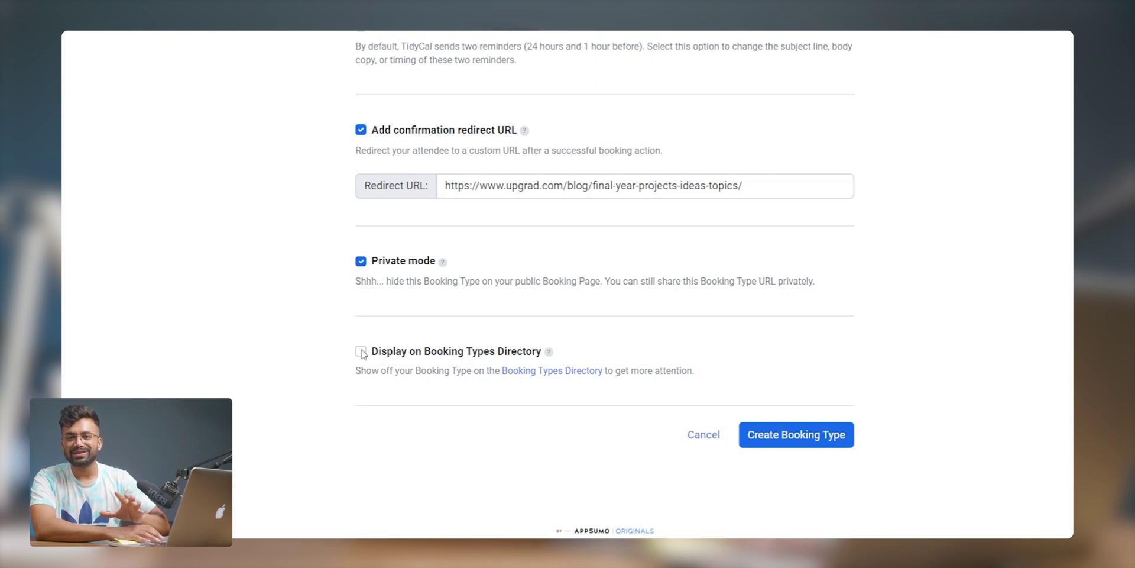
left_click(361, 351)
Pick a directory category, save the booking type, and view the public bookings page.
left_click(398, 426)
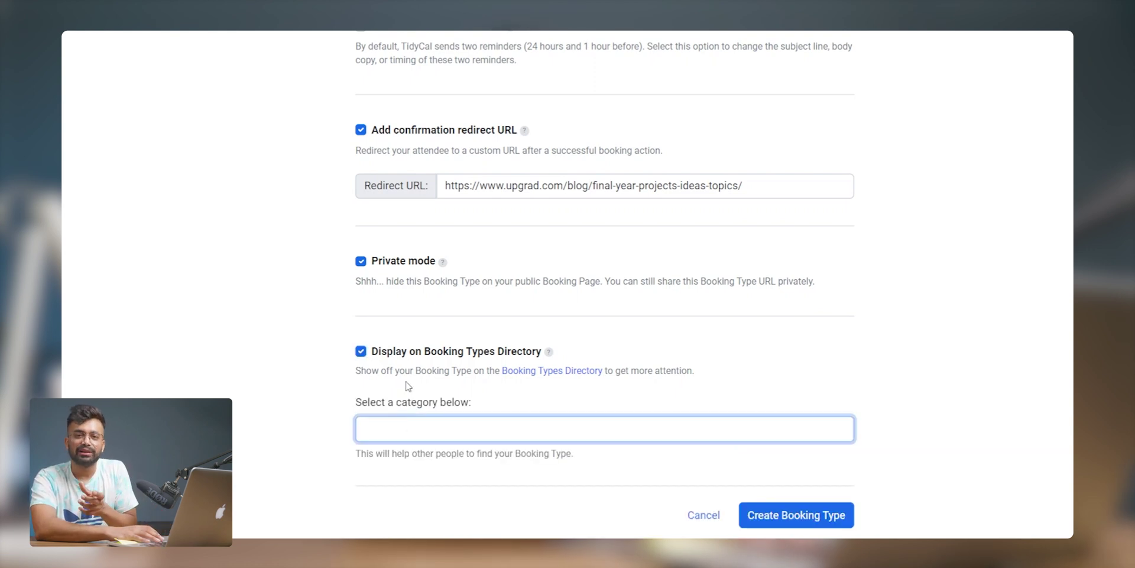
left_click(435, 278)
scroll(466, 405, "down", 2)
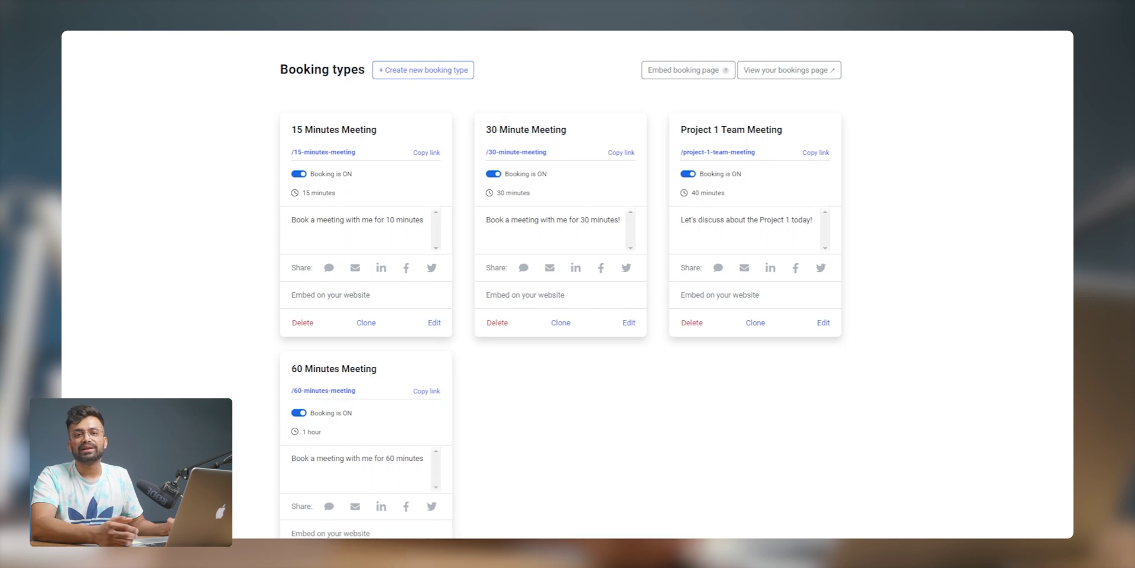
left_click(806, 72)
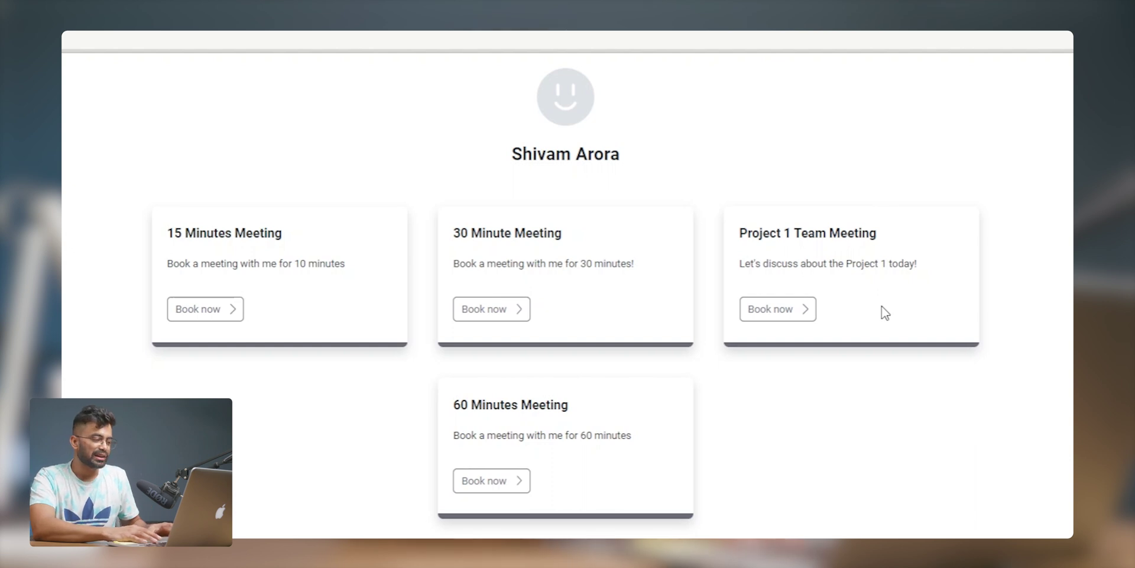
Book Project 1 Team Meeting for July 20, 2023 at the 10:15 am slot.
left_click(798, 313)
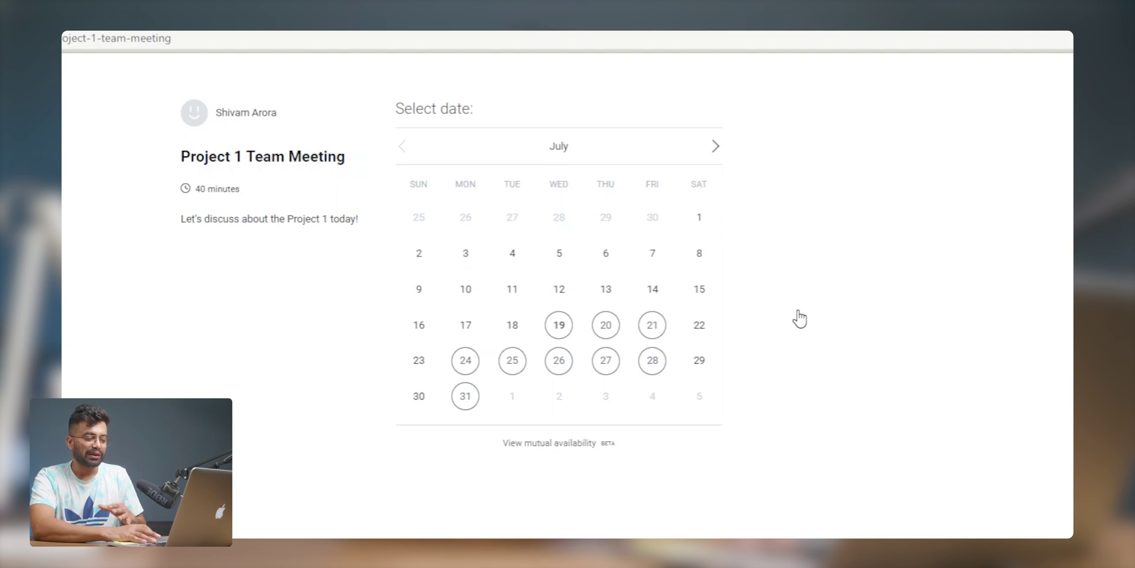
left_click(559, 325)
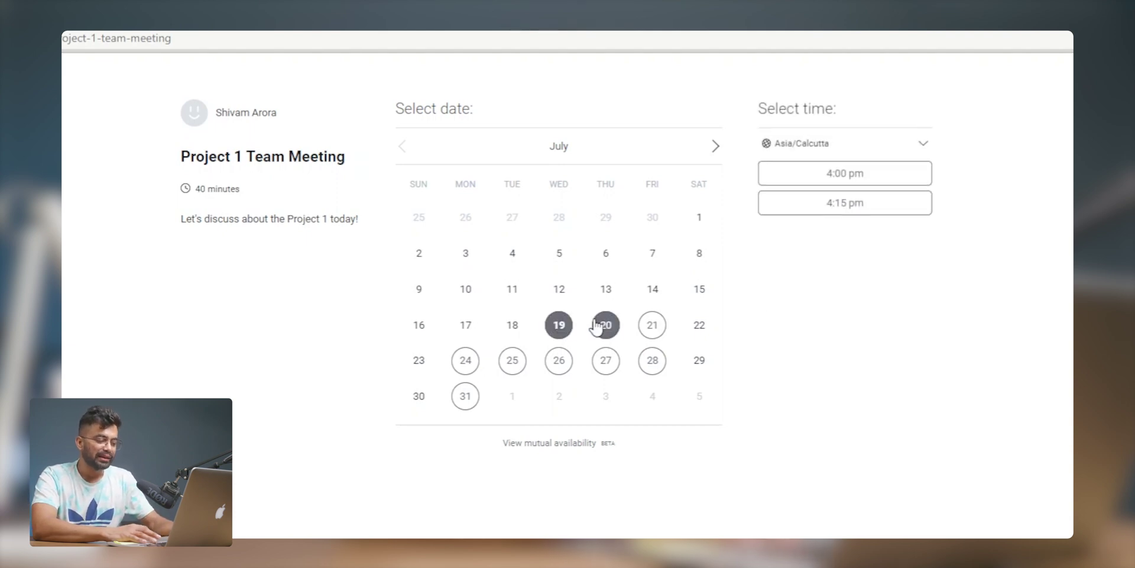
left_click(598, 325)
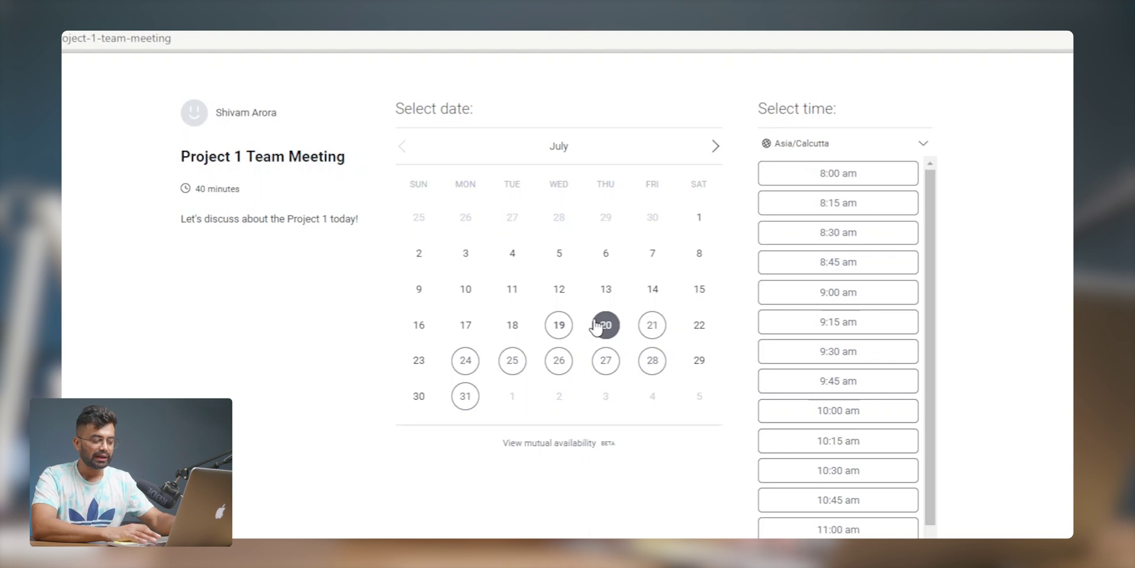
left_click(852, 442)
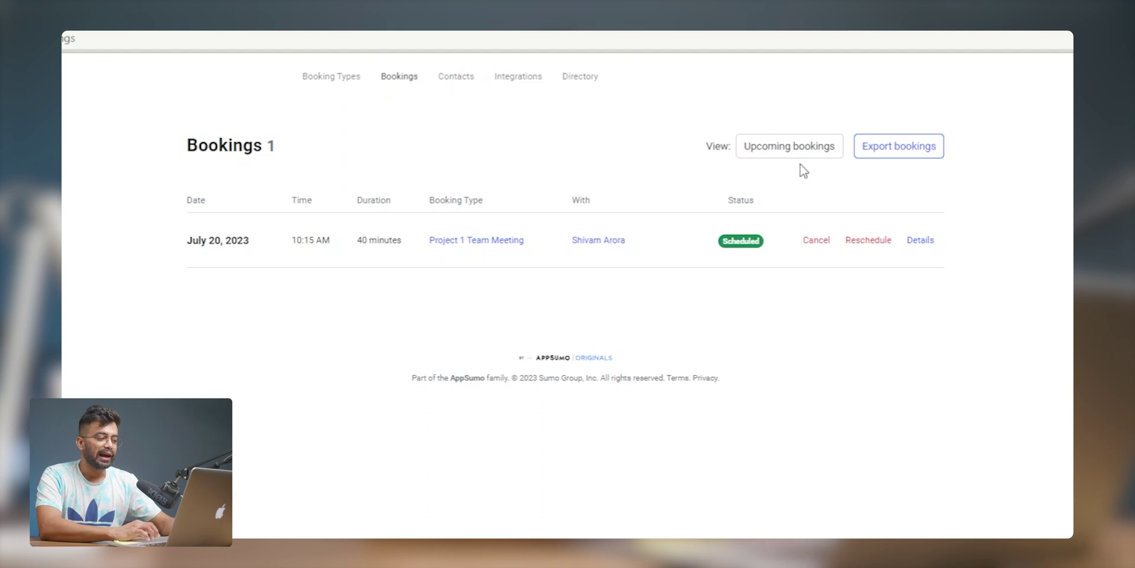
Export the bookings list, then go to the Integrations page.
left_click(871, 155)
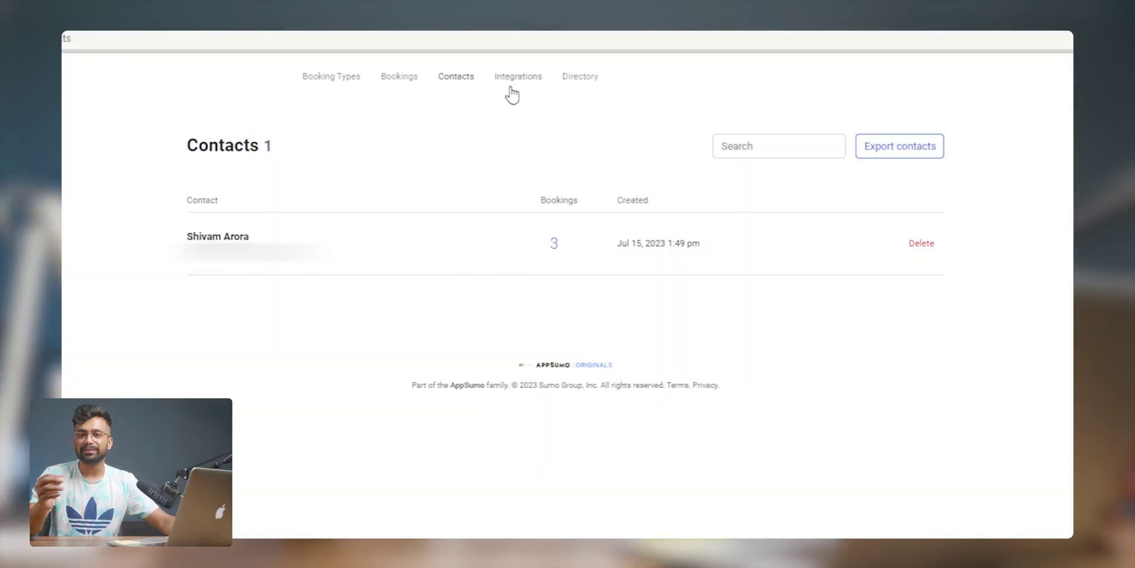
left_click(510, 88)
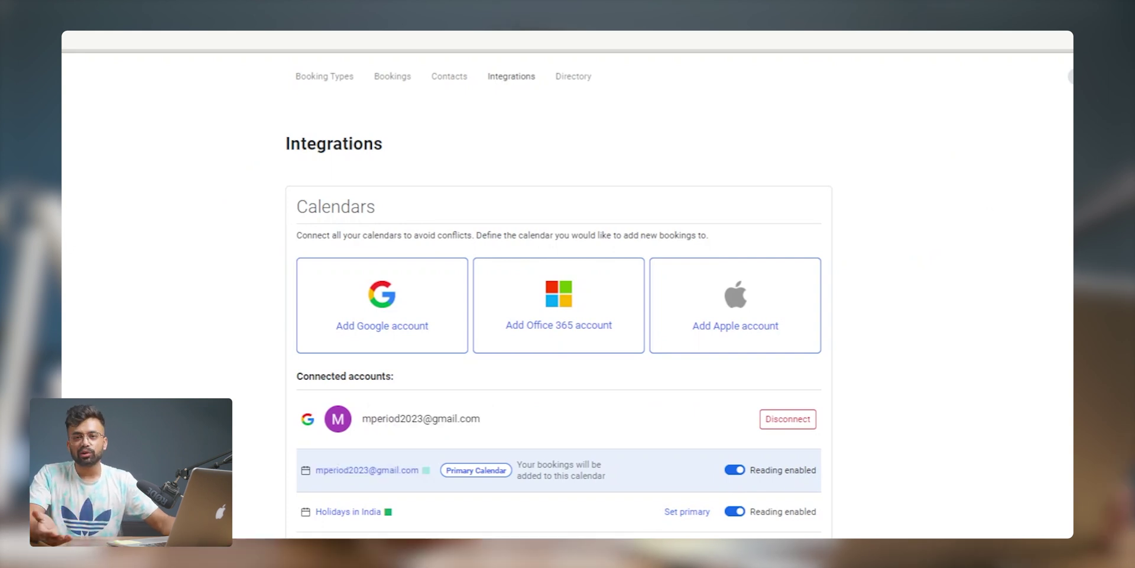
Scroll down past the Zoom, Import, Payments and Zapier integrations toward the booking directory.
scroll(559, 295, "down", 5)
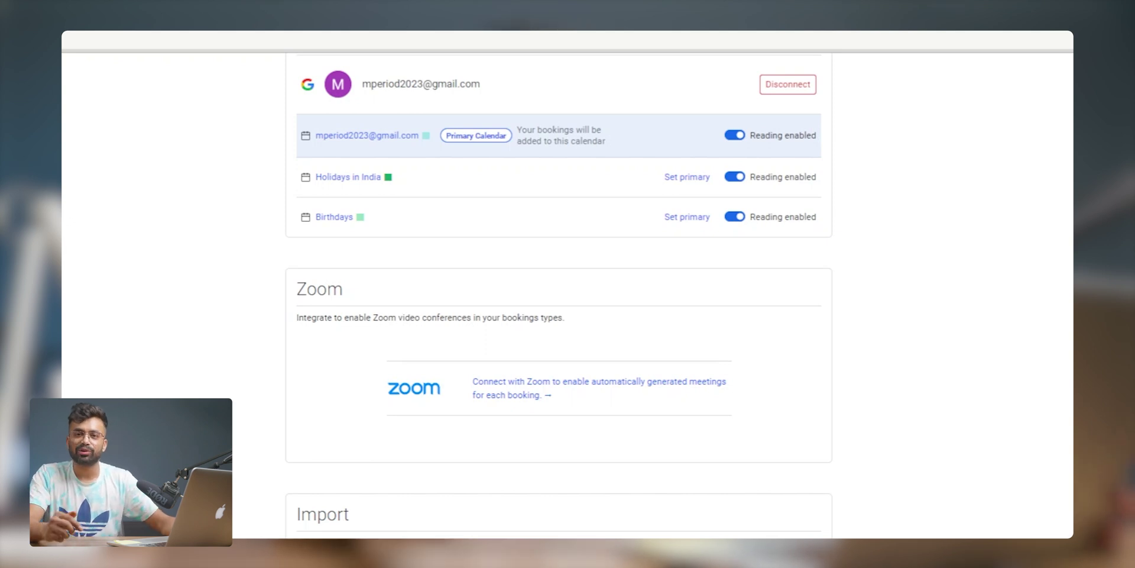
scroll(559, 295, "down", 1)
scroll(559, 296, "down", 4)
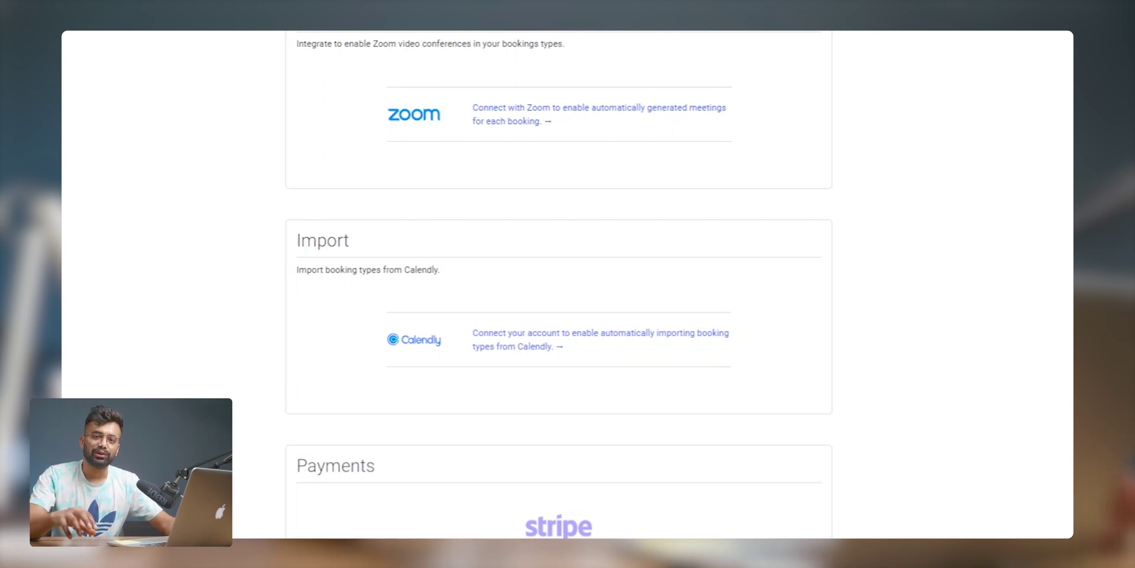
scroll(558, 284, "down", 15)
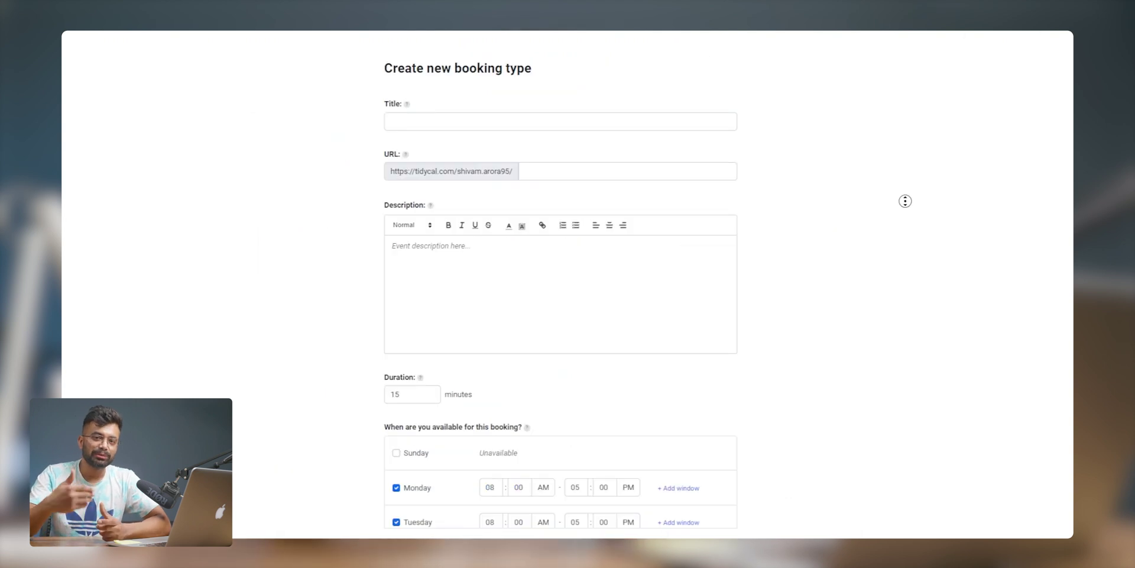
On the new booking type form, show advanced settings, enable Charge for this booking, and choose PayPal.
scroll(905, 197, "down", 5)
left_click(489, 405)
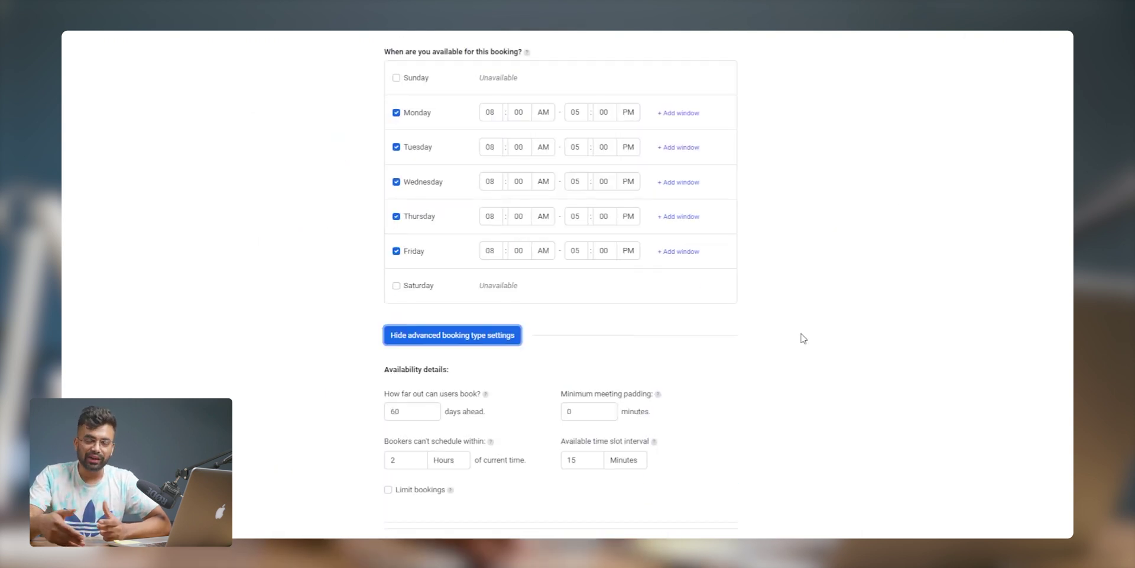
scroll(803, 338, "down", 5)
scroll(803, 338, "down", 1)
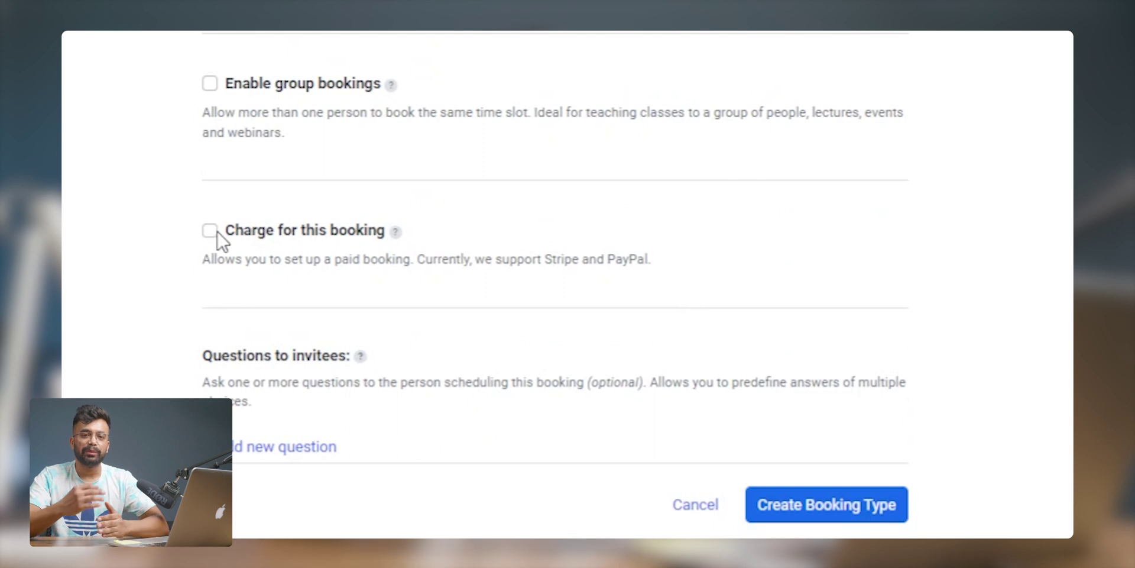
left_click(210, 231)
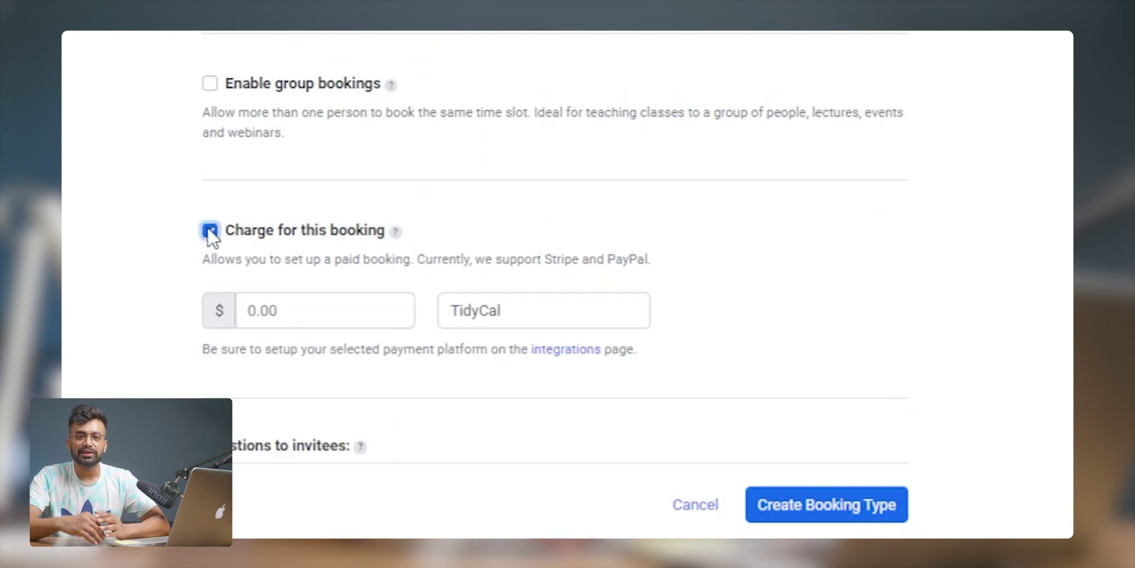
left_click(539, 323)
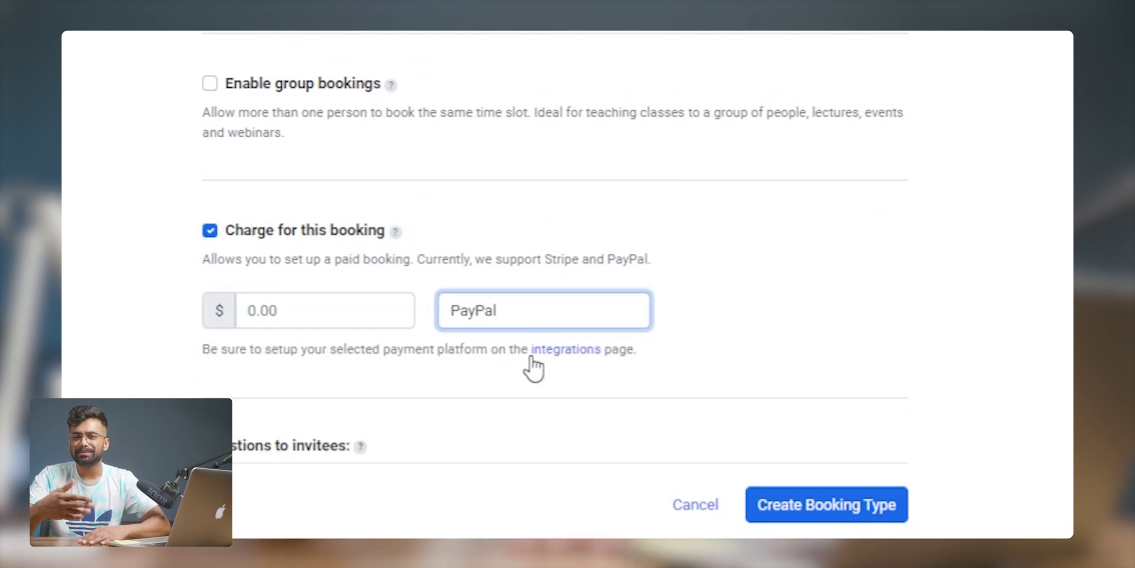